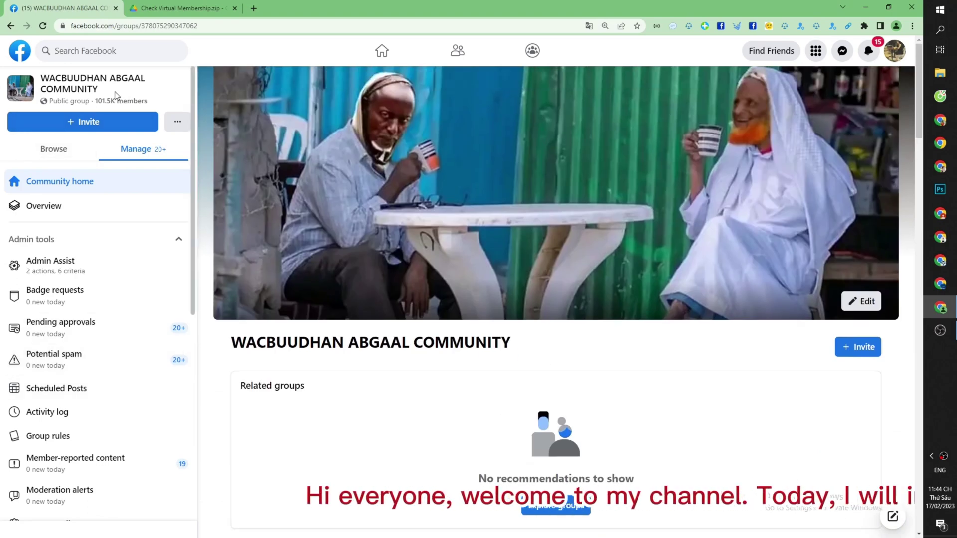
# Check the group's People tab and member count, then return to the discussion feed
pyautogui.click(118, 102)
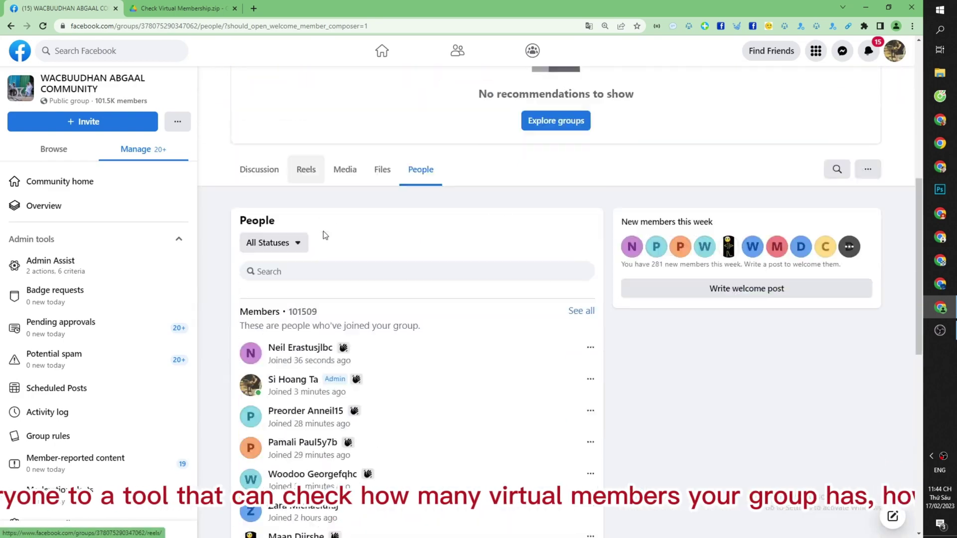
pyautogui.scroll(8, 243, 229)
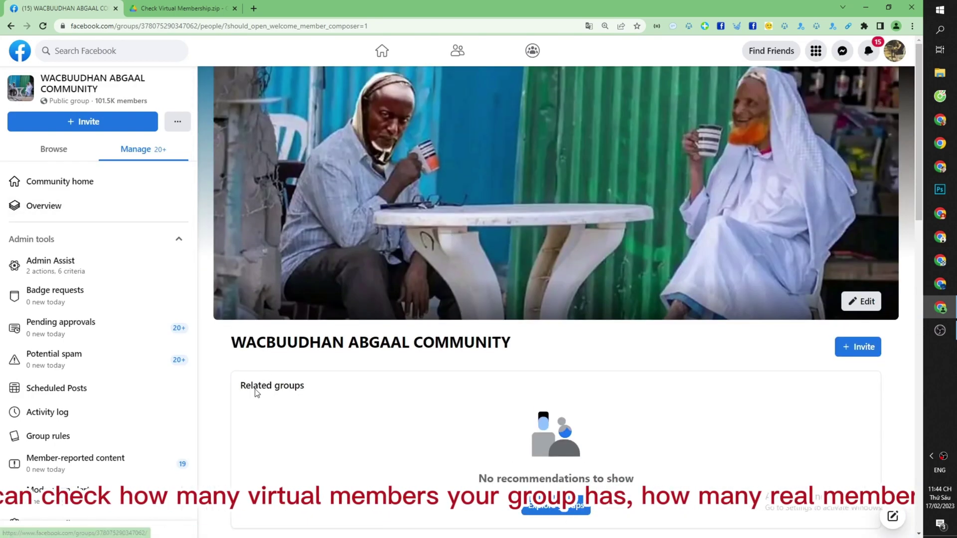
pyautogui.scroll(-3, 257, 399)
pyautogui.click(258, 420)
pyautogui.scroll(-5, 349, 259)
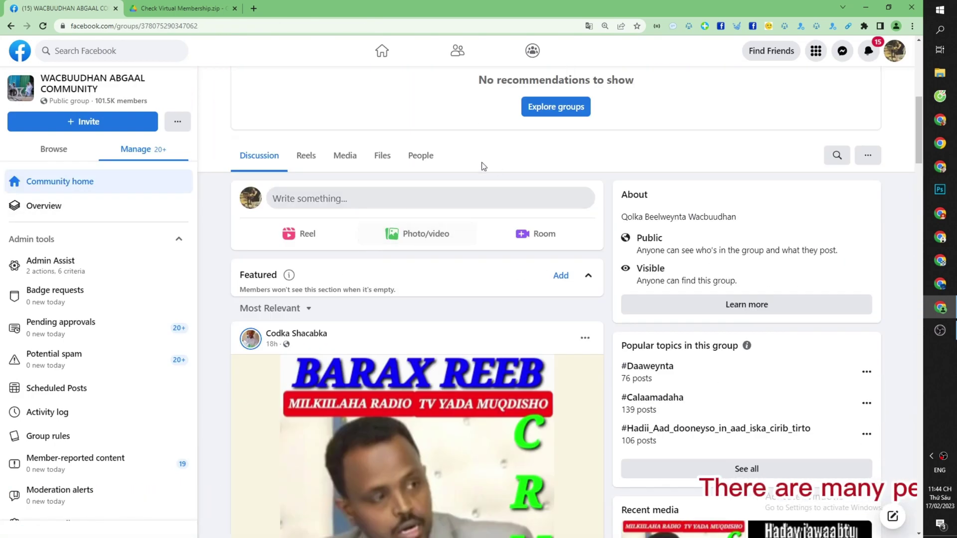
pyautogui.scroll(5, 410, 188)
pyautogui.moveTo(224, 212); pyautogui.dragTo(477, 208)
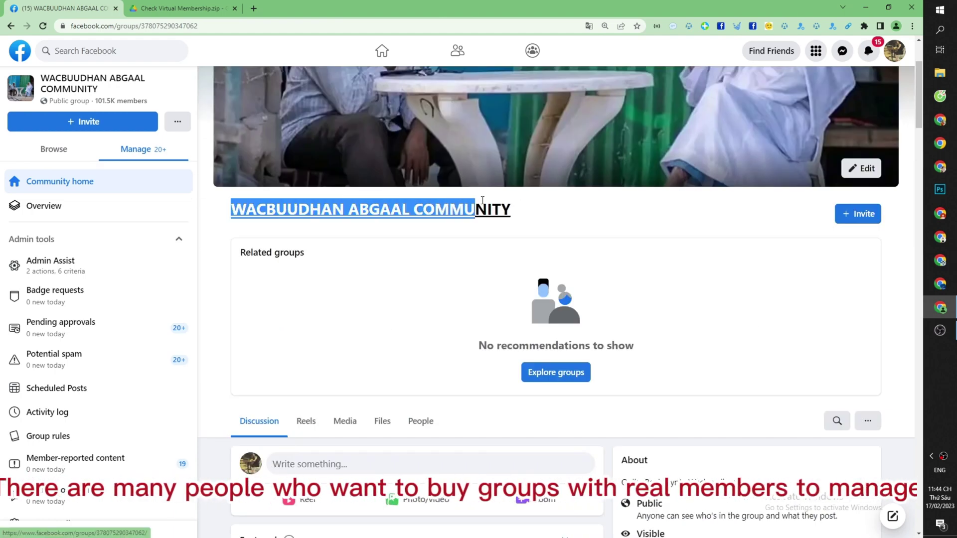
pyautogui.click(556, 204)
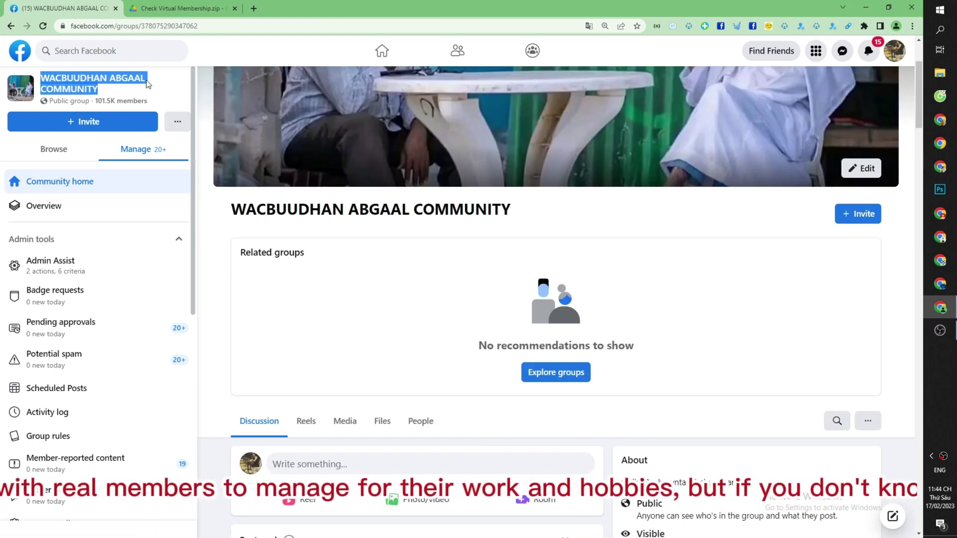
# Scroll through the group's members, viewing the member cards of recent joiners
pyautogui.scroll(-15, 392, 263)
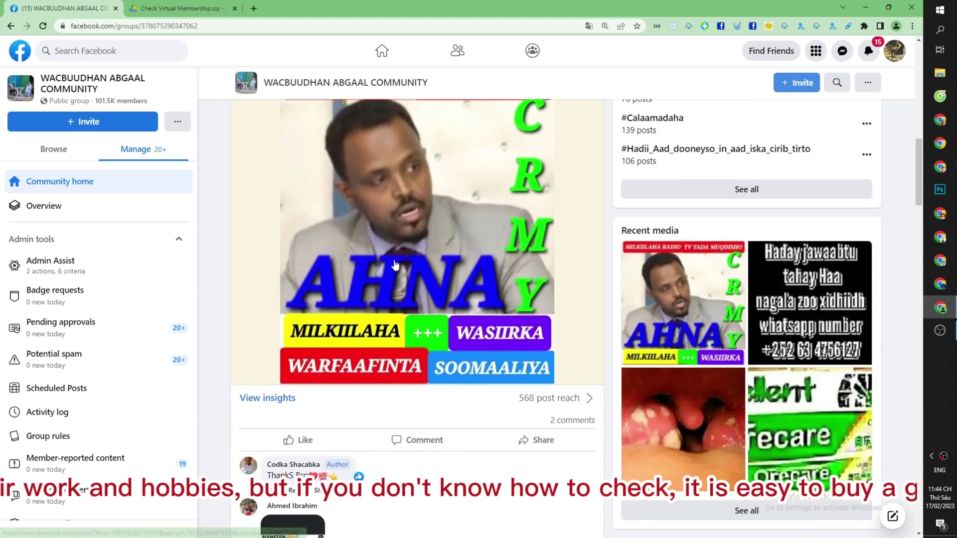
pyautogui.scroll(-12, 309, 232)
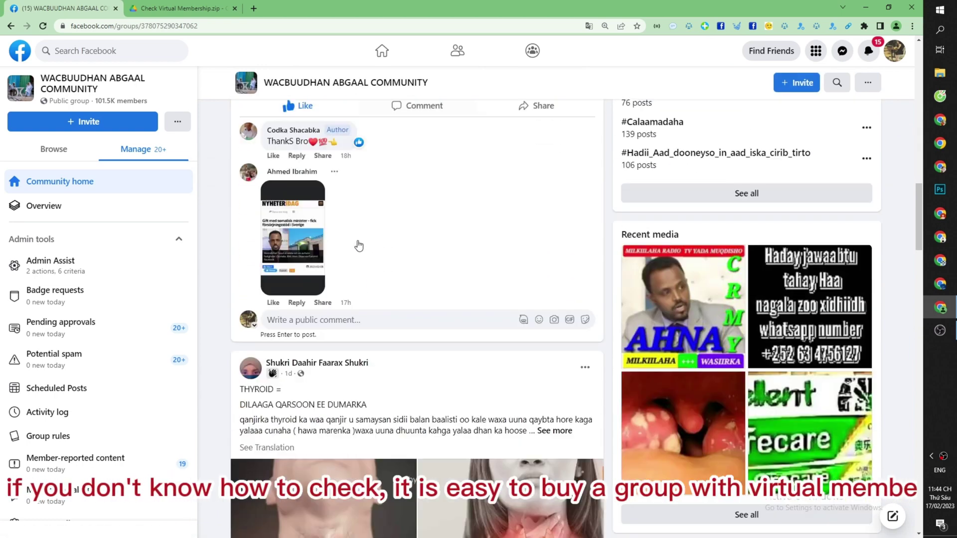
pyautogui.scroll(-2, 299, 276)
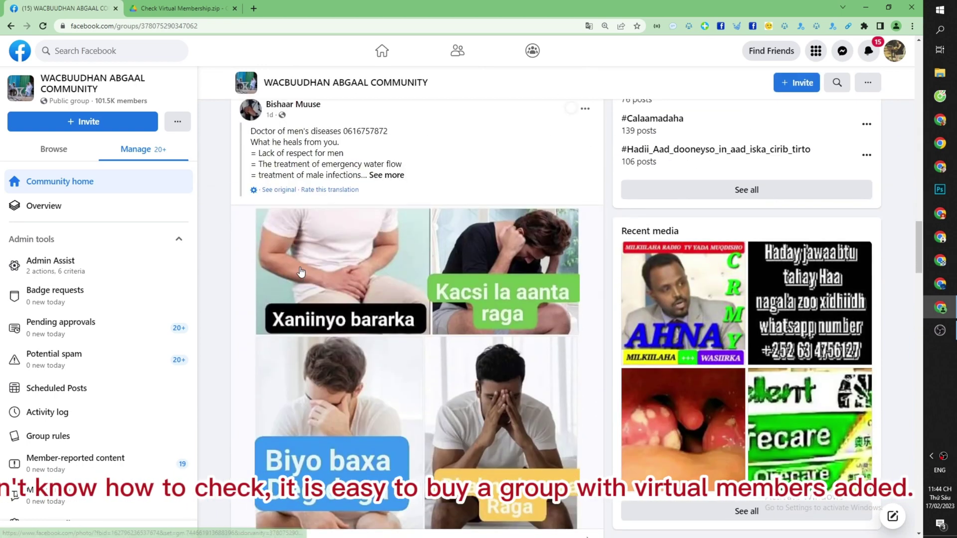
pyautogui.scroll(3, 305, 178)
pyautogui.scroll(20, 307, 176)
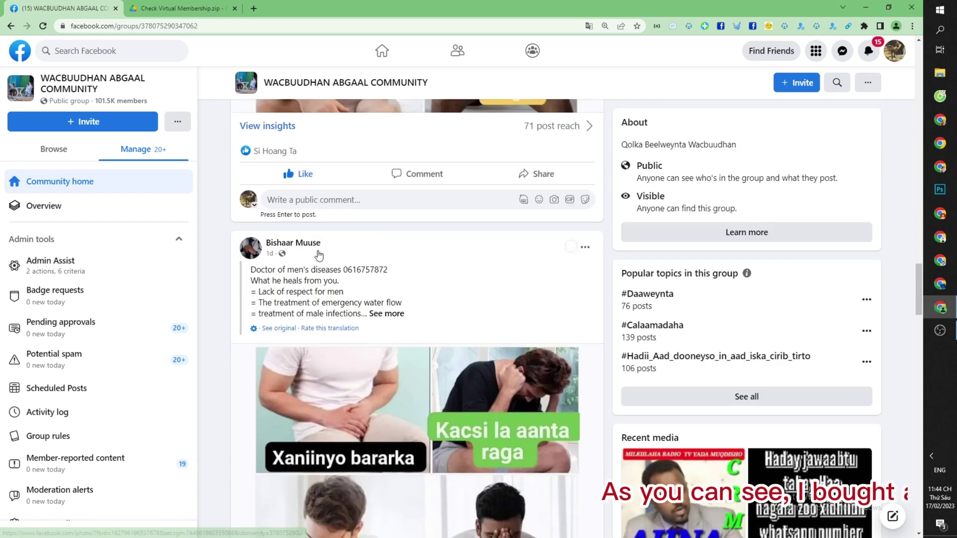
pyautogui.scroll(-5, 510, 216)
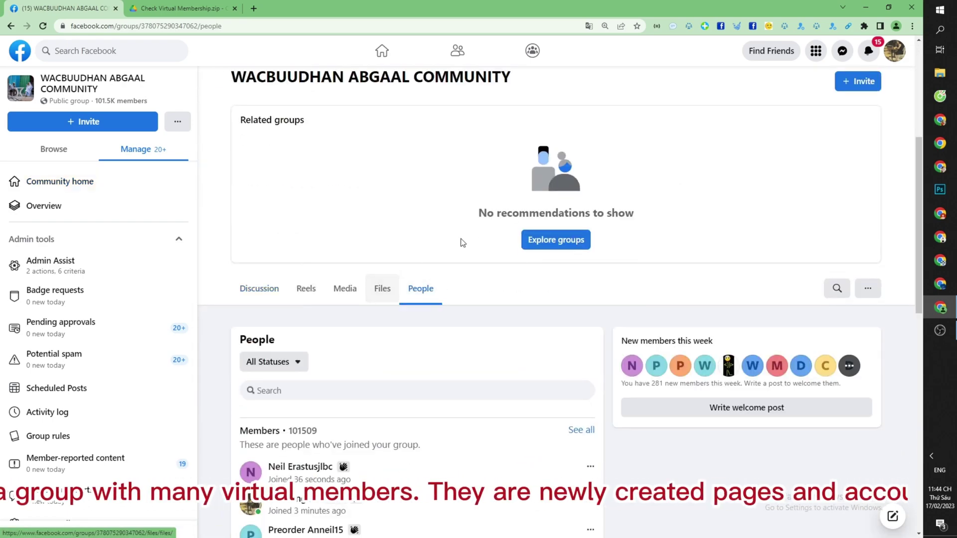
pyautogui.scroll(-3, 356, 235)
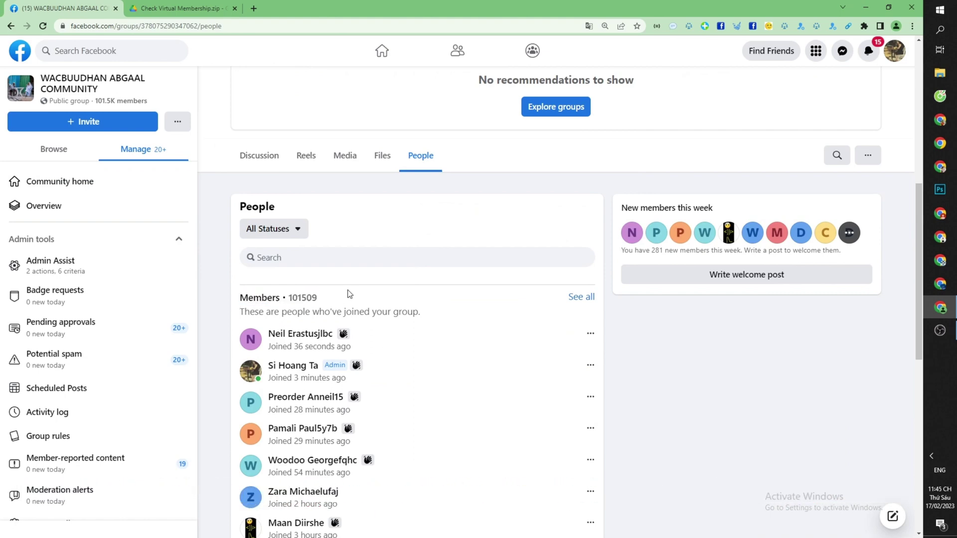
pyautogui.scroll(-3, 359, 259)
pyautogui.moveTo(292, 208)
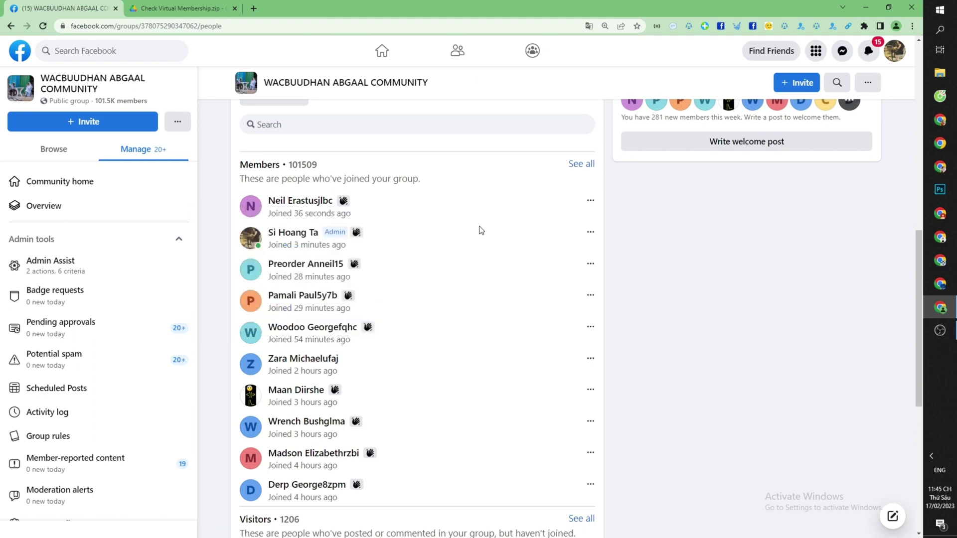
pyautogui.moveTo(290, 269)
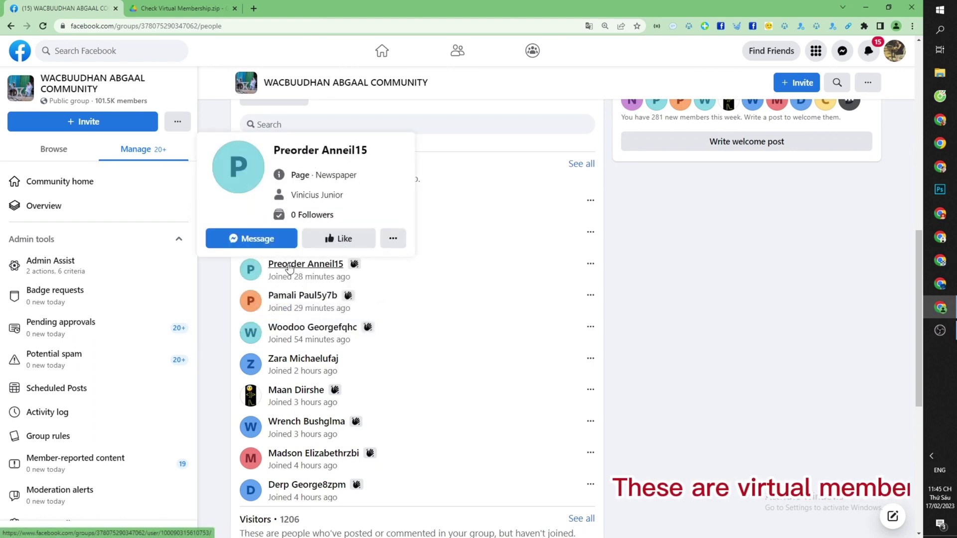
pyautogui.scroll(-3, 290, 269)
pyautogui.moveTo(310, 360)
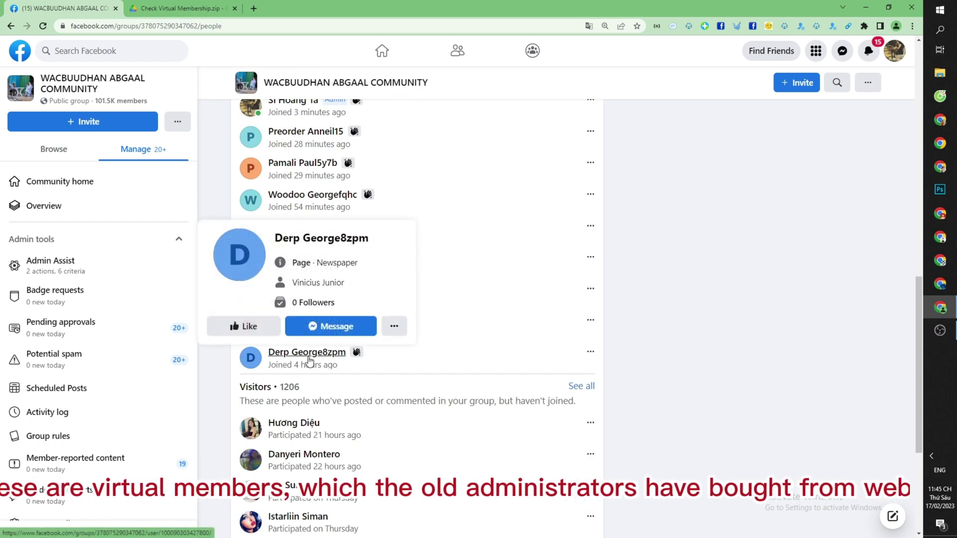
pyautogui.scroll(5, 601, 246)
# Open the group's full members list and browse the newest joiners
pyautogui.click(587, 294)
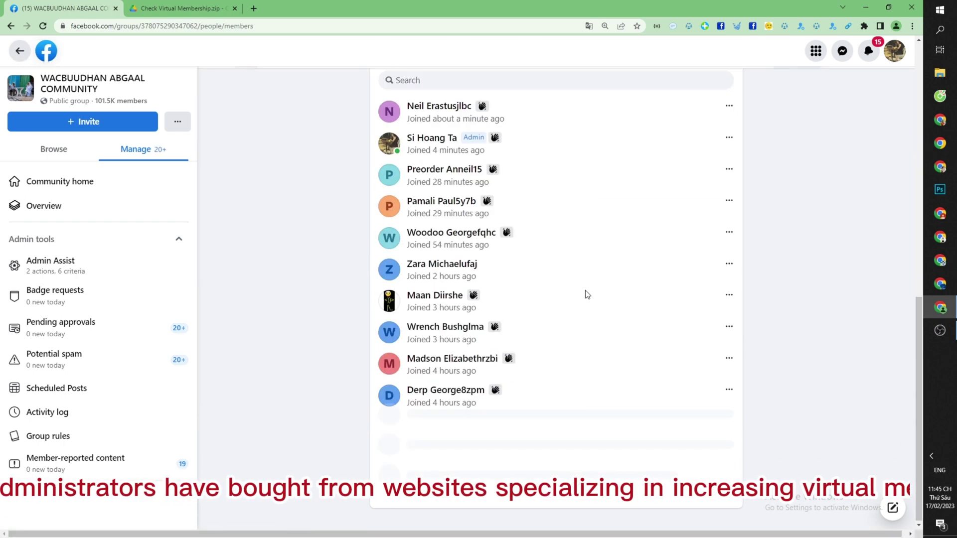
pyautogui.scroll(-11, 577, 282)
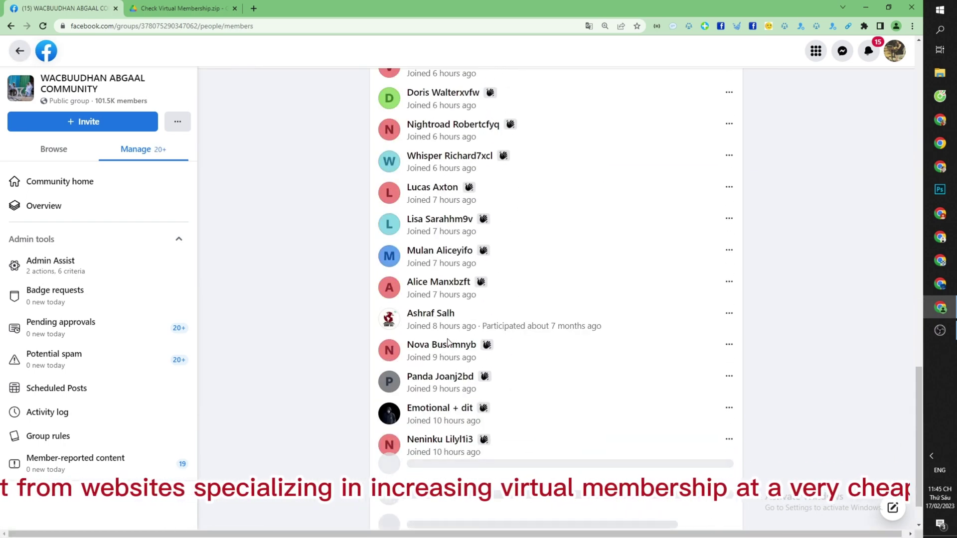
pyautogui.scroll(-7, 448, 349)
pyautogui.scroll(3, 465, 335)
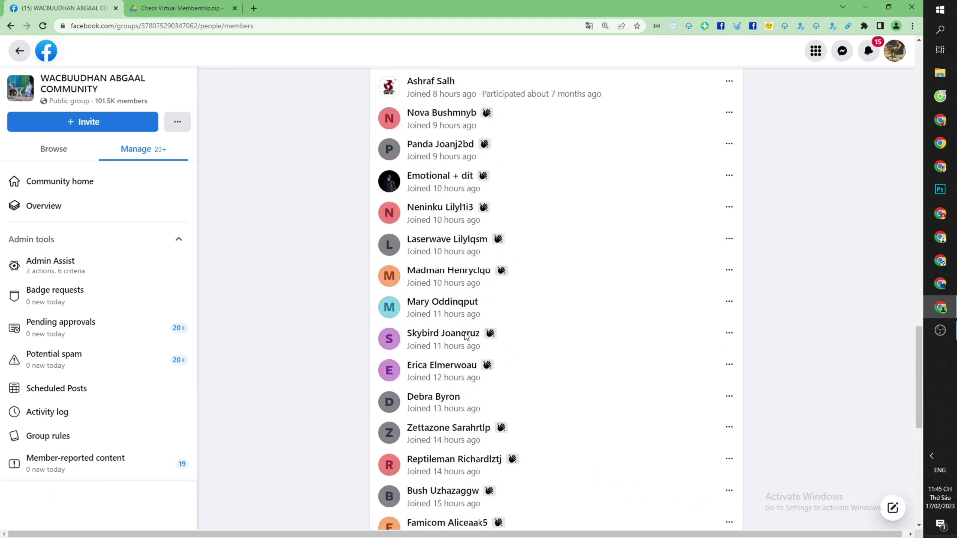
pyautogui.scroll(8, 465, 336)
pyautogui.moveTo(442, 297)
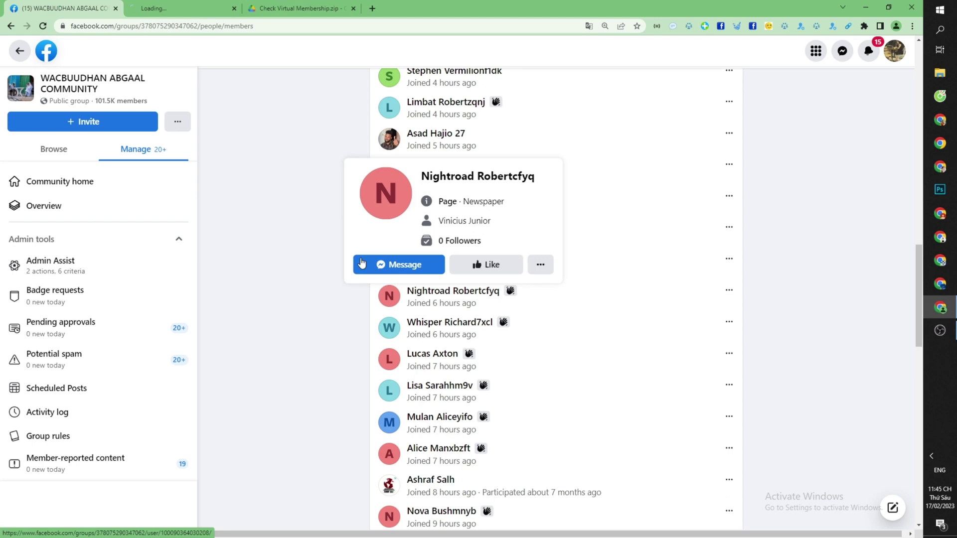
# Inspect a recent joiner's profile, a 0-follower Newspaper Page, then close that tab
pyautogui.click(416, 290)
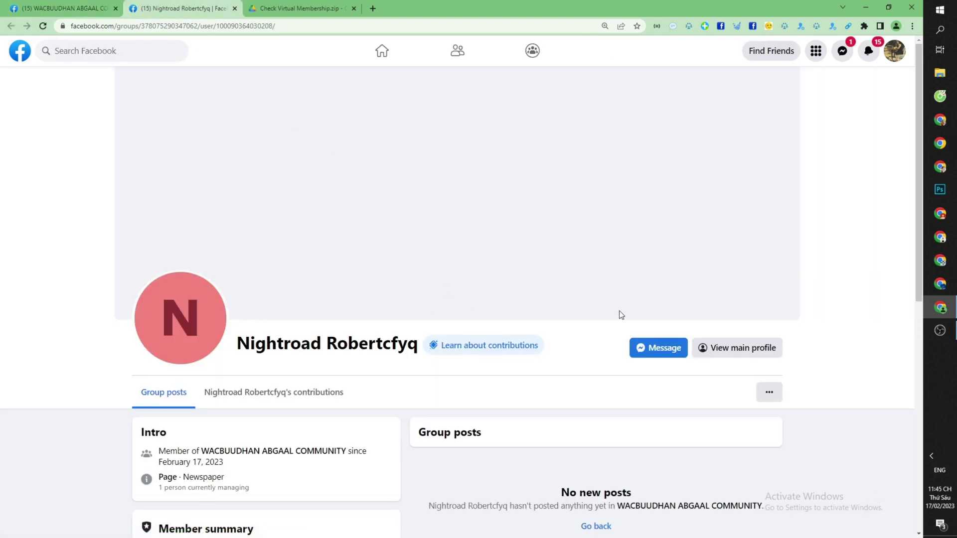
pyautogui.click(744, 348)
pyautogui.scroll(-3, 522, 289)
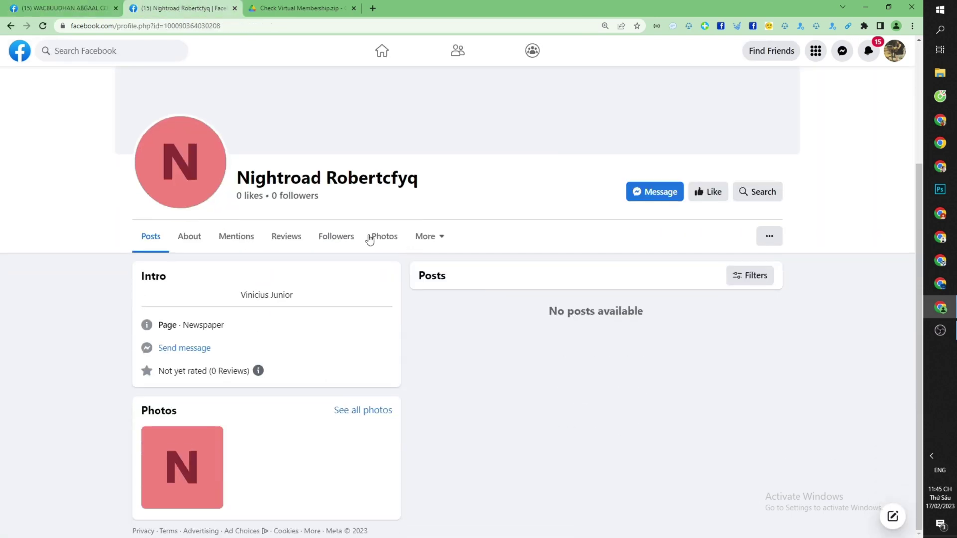
pyautogui.moveTo(232, 178); pyautogui.dragTo(420, 177)
pyautogui.click(373, 215)
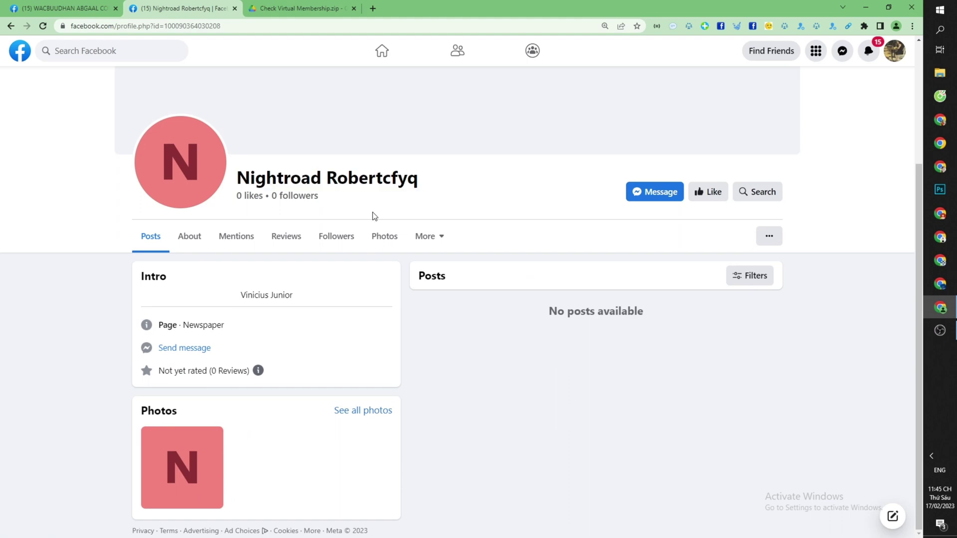
pyautogui.click(71, 6)
pyautogui.click(235, 8)
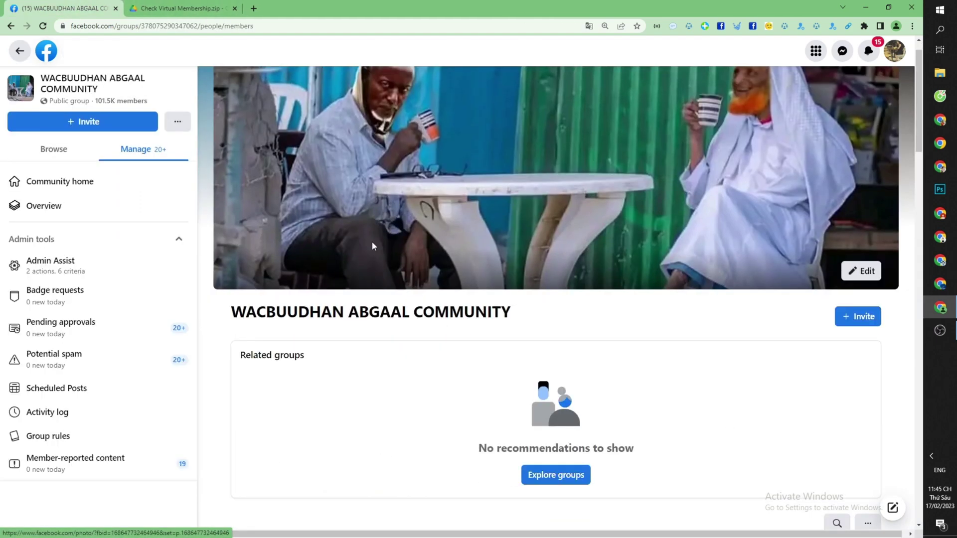
# Filter the group's People list to show only the 324 Unavailable members
pyautogui.scroll(-4, 372, 246)
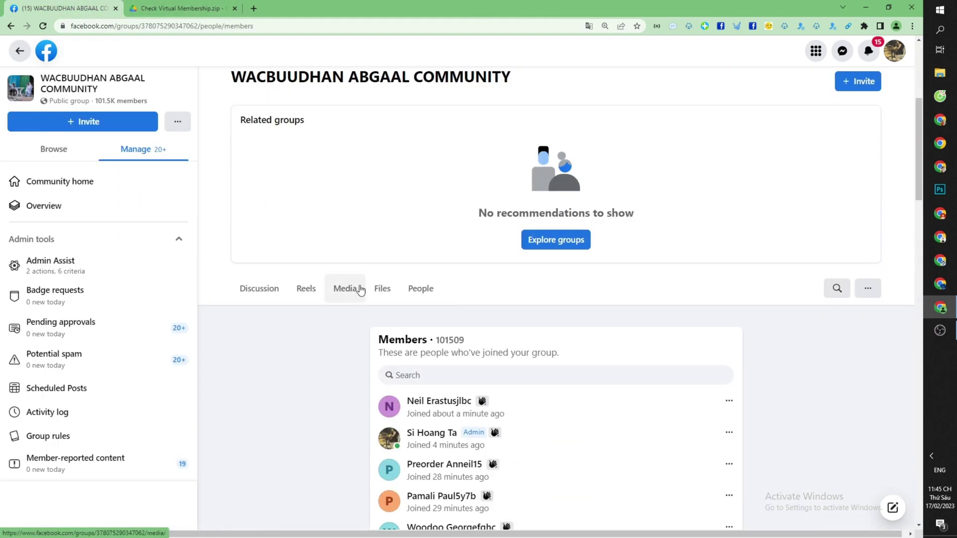
pyautogui.click(413, 294)
pyautogui.scroll(-4, 391, 252)
pyautogui.scroll(4, 284, 248)
pyautogui.click(273, 229)
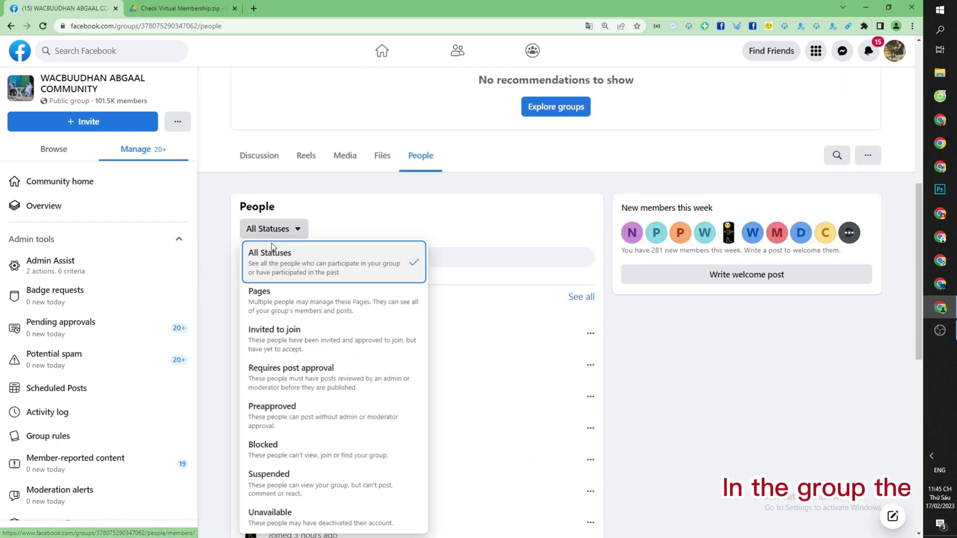
pyautogui.scroll(-3, 429, 329)
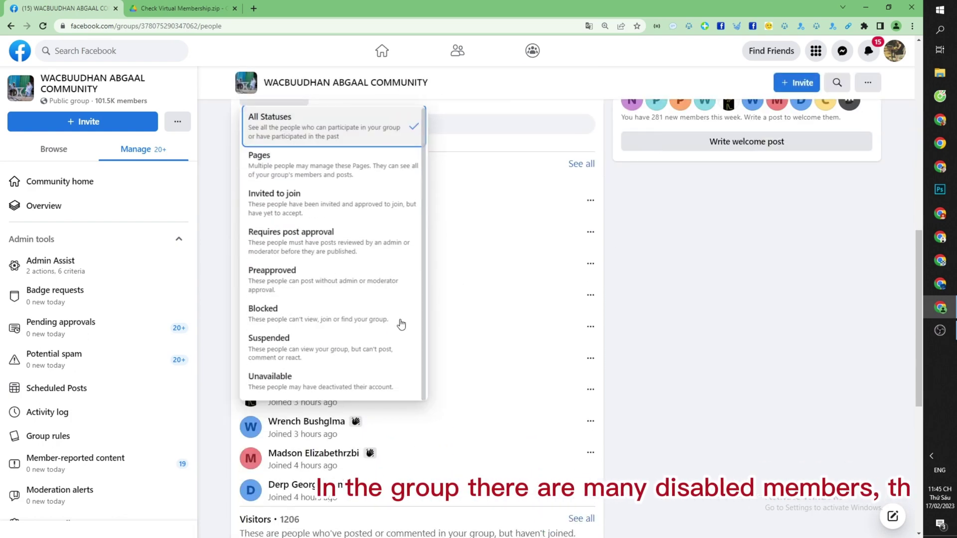
pyautogui.click(278, 385)
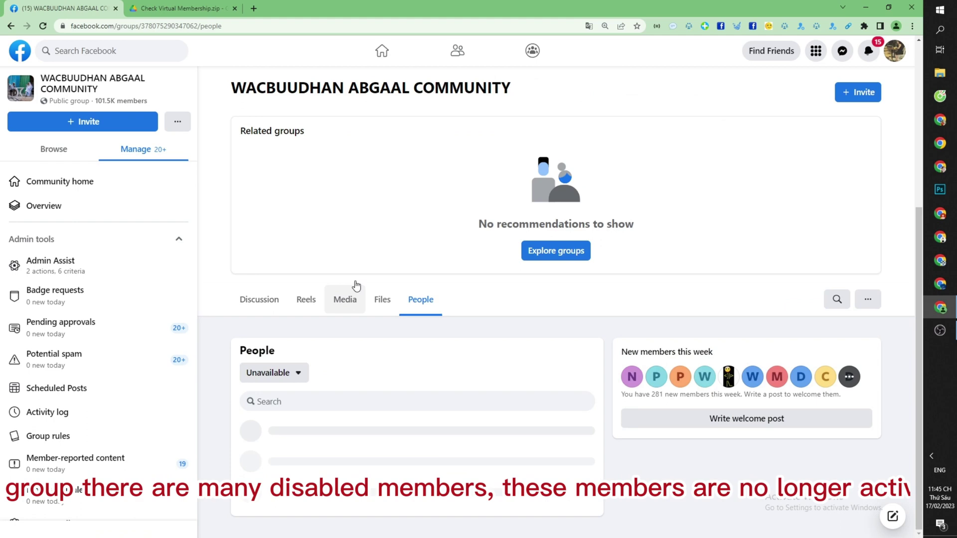
pyautogui.scroll(-5, 364, 255)
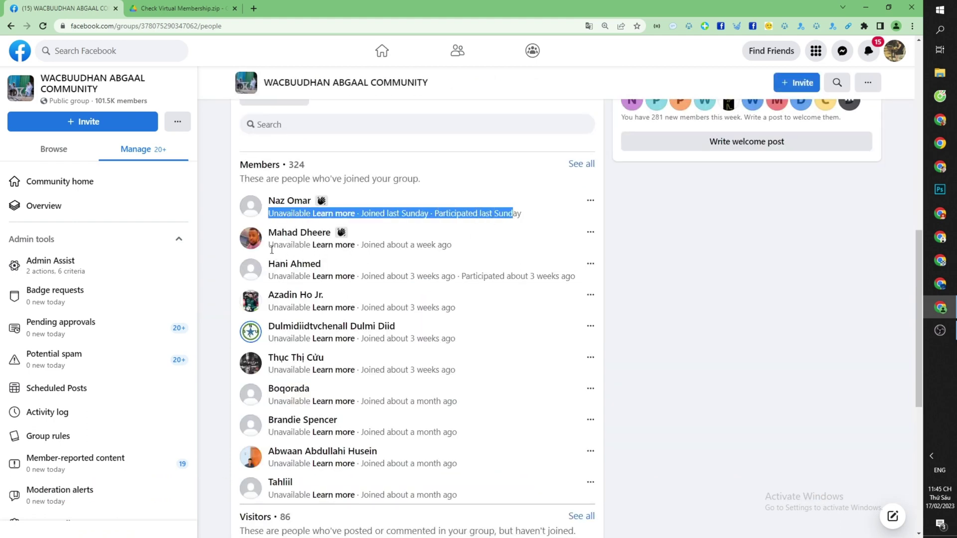
pyautogui.moveTo(271, 249); pyautogui.dragTo(374, 244)
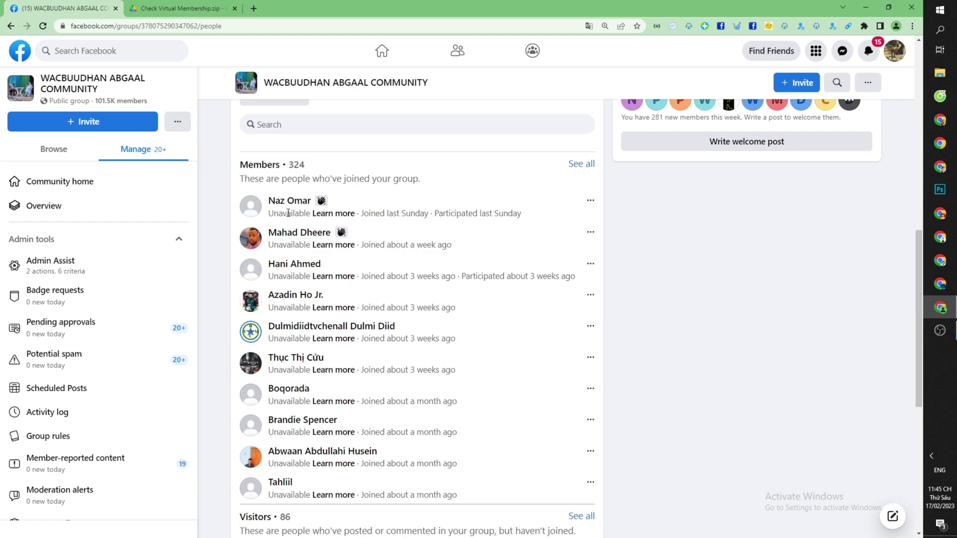
# Reset the filter to All Statuses, confirming 101509 members, then go to the Check Virtual Membership.zip tab
pyautogui.scroll(3, 294, 202)
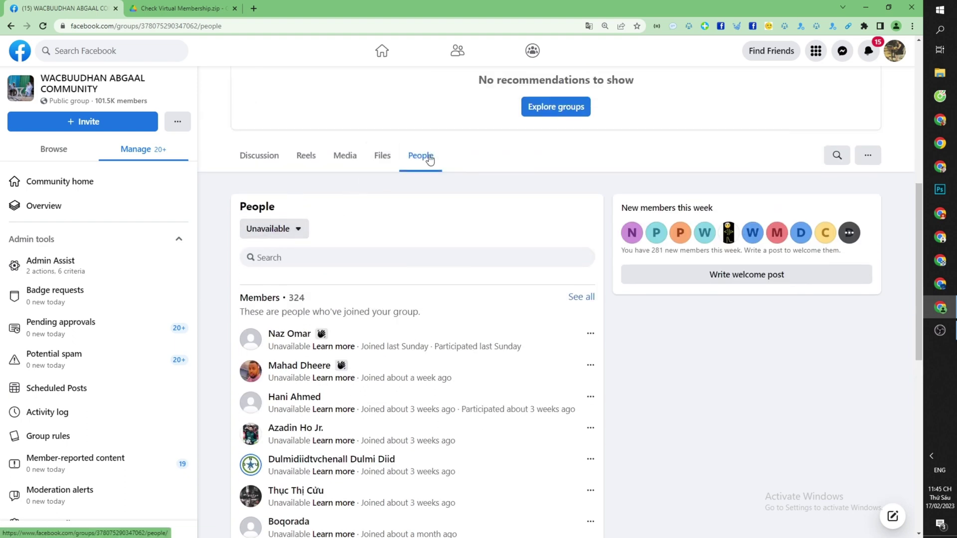
pyautogui.click(287, 229)
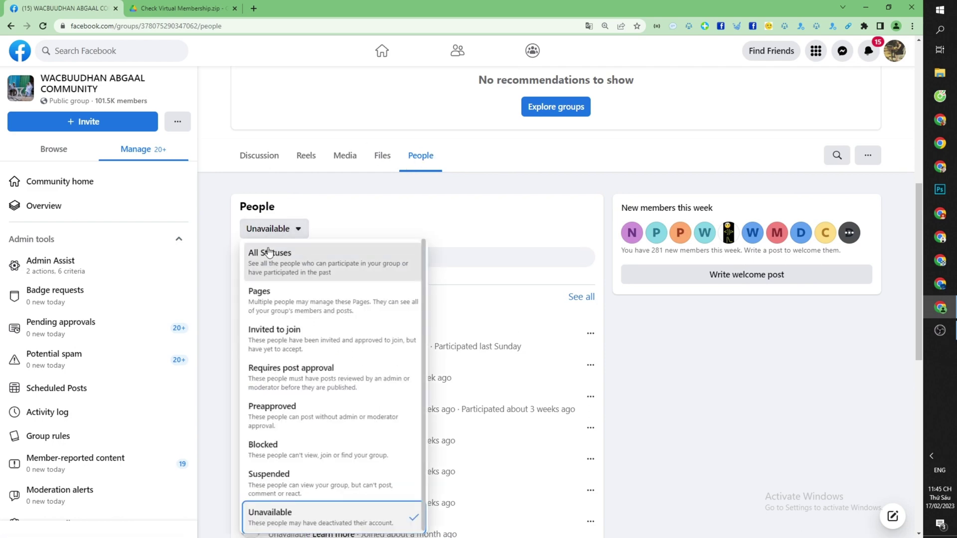
pyautogui.click(274, 245)
pyautogui.scroll(-3, 320, 242)
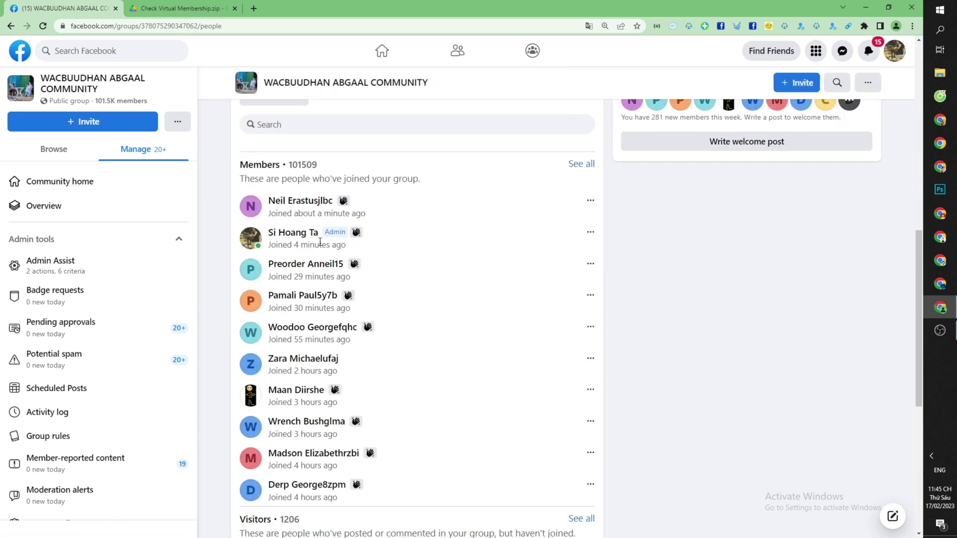
pyautogui.scroll(6, 394, 284)
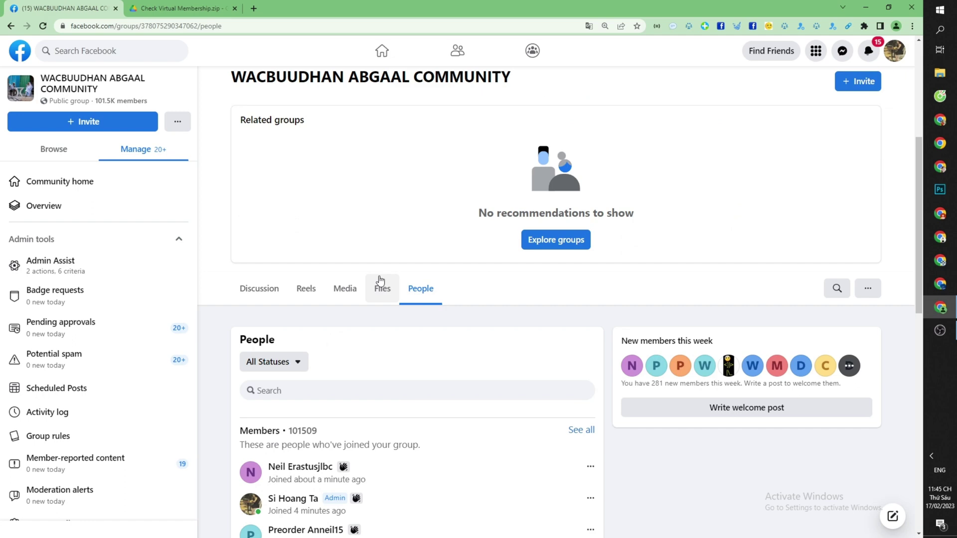
pyautogui.scroll(3, 374, 277)
pyautogui.scroll(-6, 361, 357)
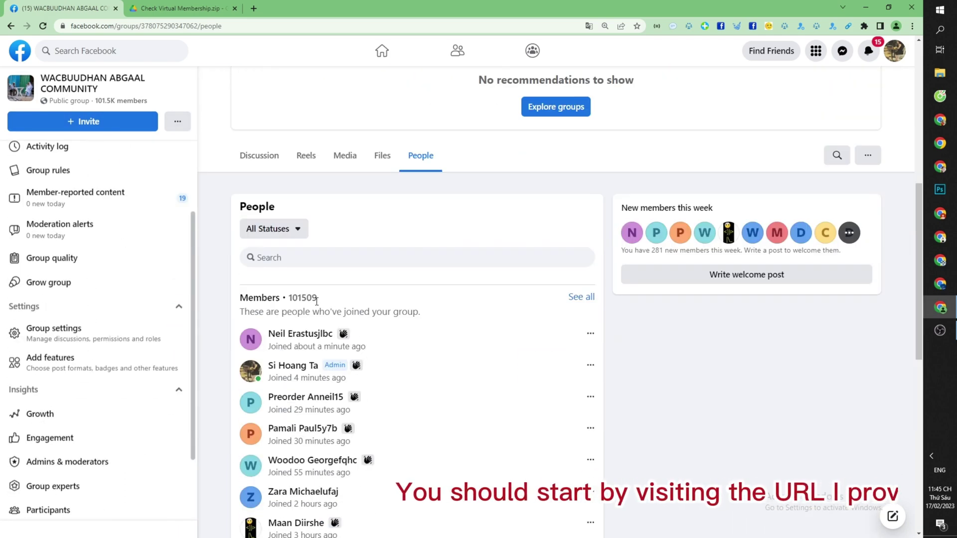
pyautogui.doubleClick(303, 297)
pyautogui.click(359, 291)
pyautogui.scroll(5, 11, 277)
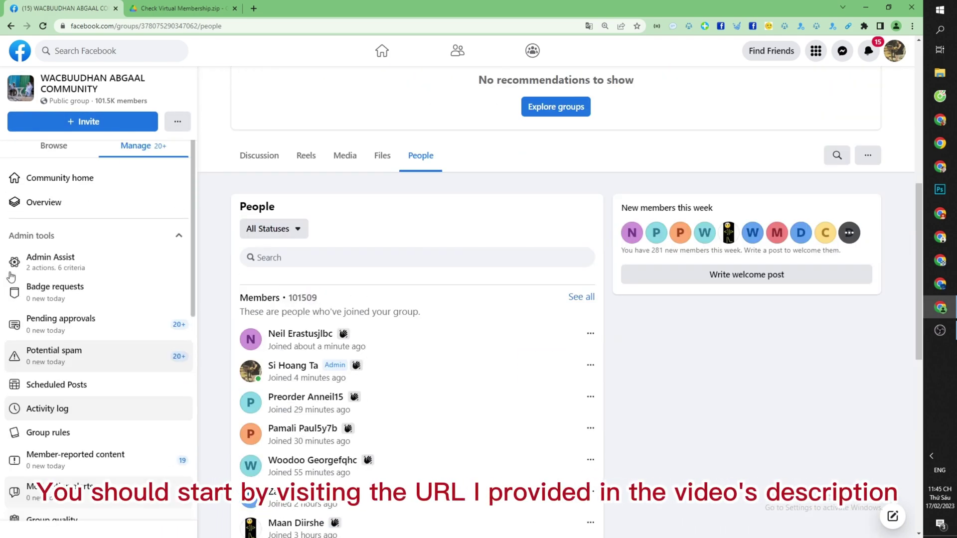
pyautogui.click(199, 7)
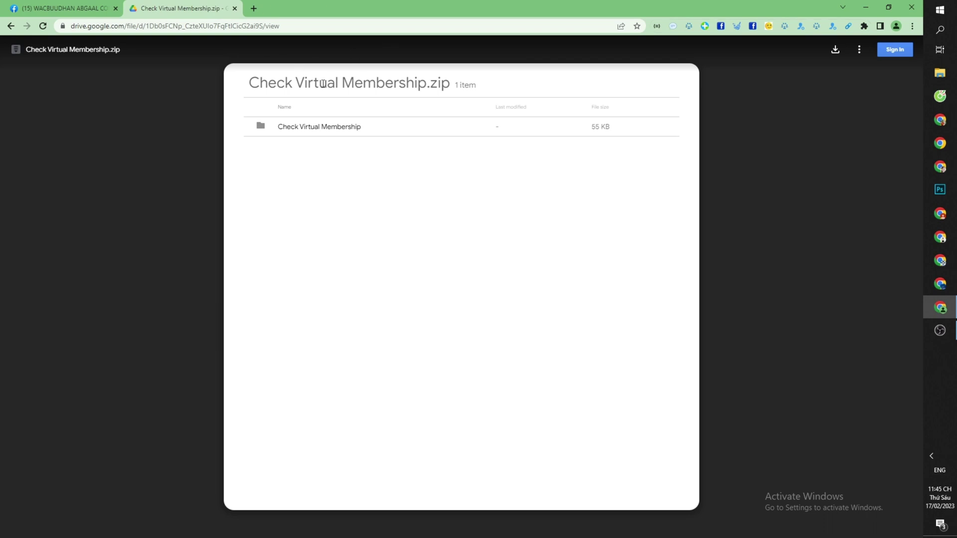
# Download Check Virtual Membership.zip from Google Drive and show it in its folder
pyautogui.tripleClick(278, 83)
pyautogui.click(795, 61)
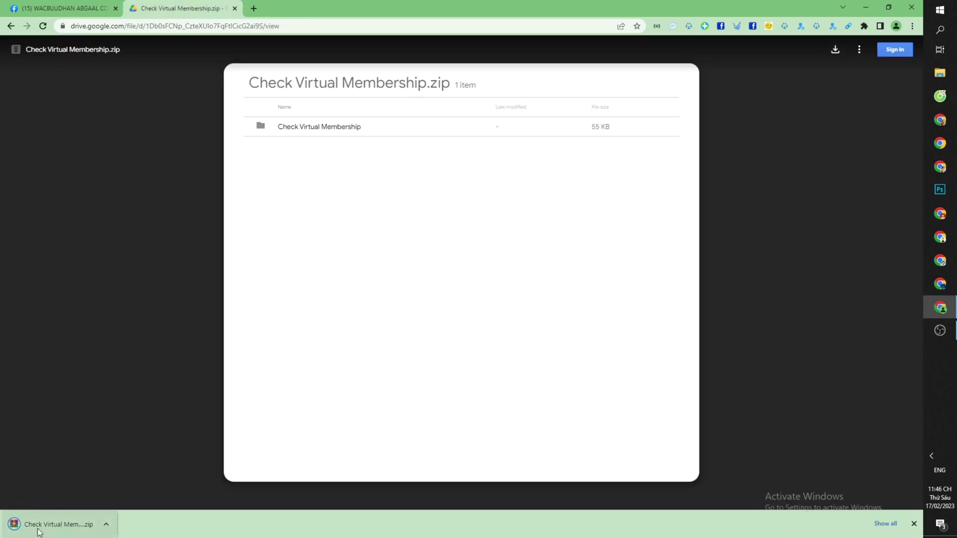
pyautogui.click(105, 523)
pyautogui.click(105, 521)
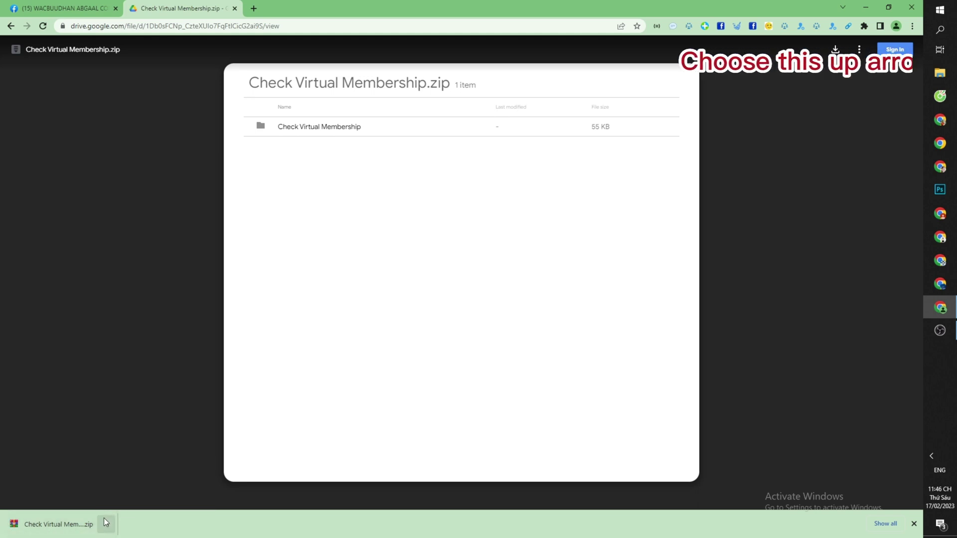
pyautogui.click(105, 524)
pyautogui.click(137, 490)
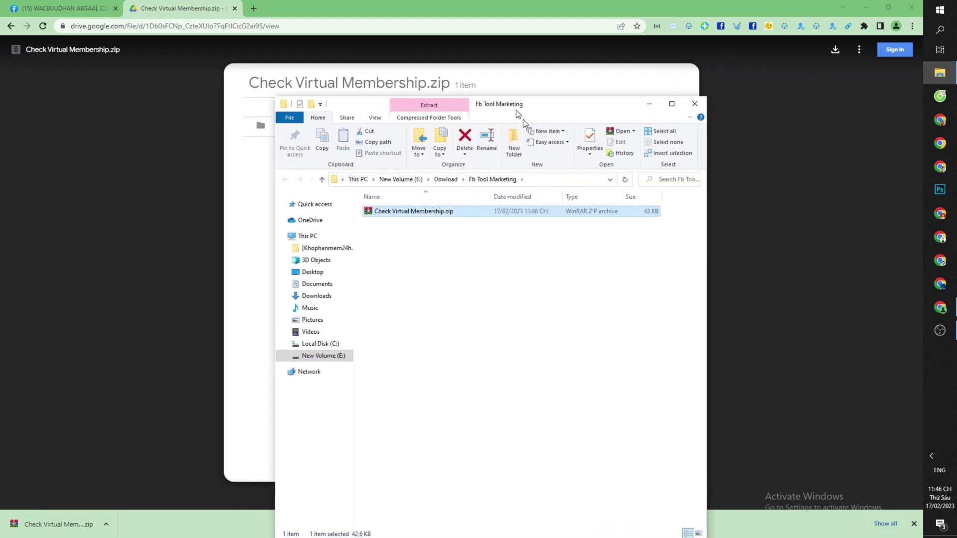
# Extract Check Virtual Membership.zip into Fb Tool Marketing and select the new Check Virtual Membership folder
pyautogui.moveTo(516, 110); pyautogui.dragTo(484, 159)
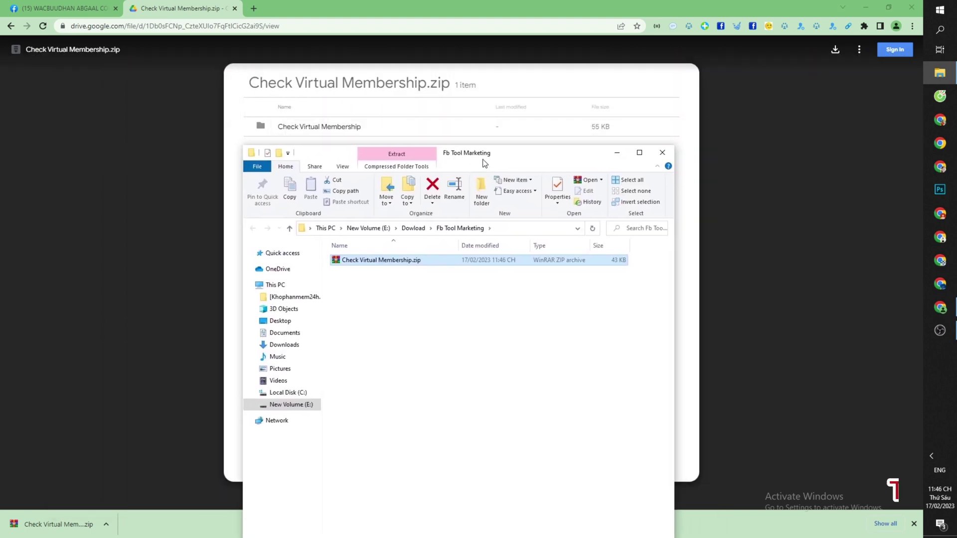
pyautogui.rightClick(404, 262)
pyautogui.click(380, 262)
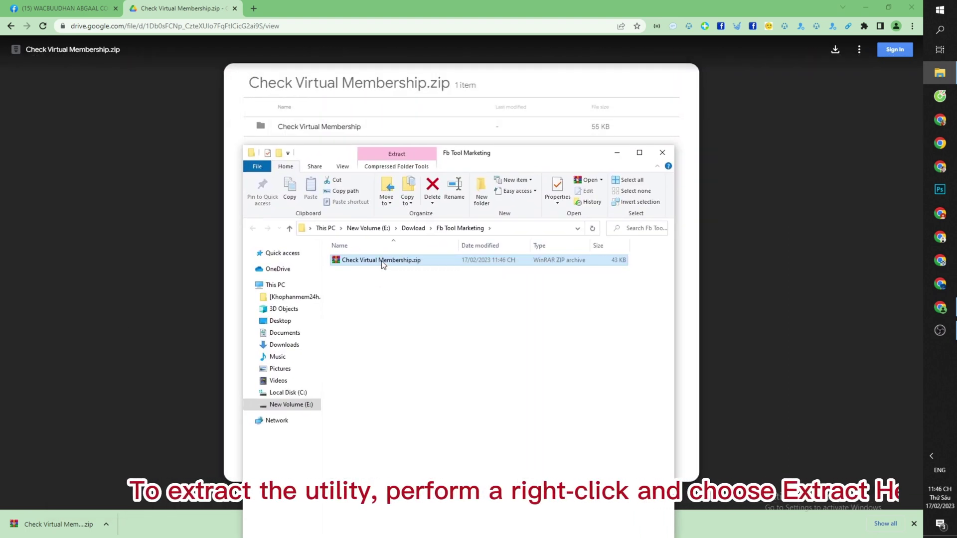
pyautogui.rightClick(382, 261)
pyautogui.click(422, 334)
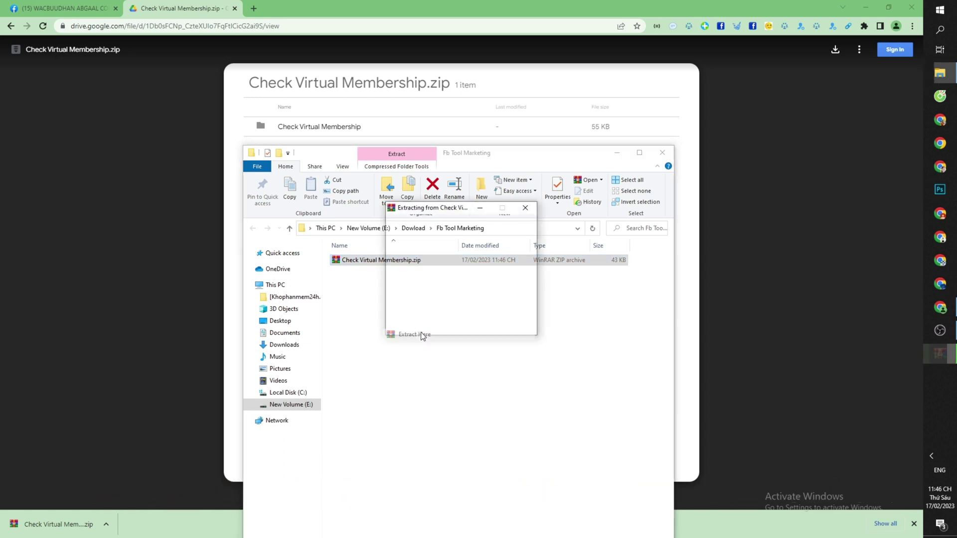
pyautogui.click(421, 260)
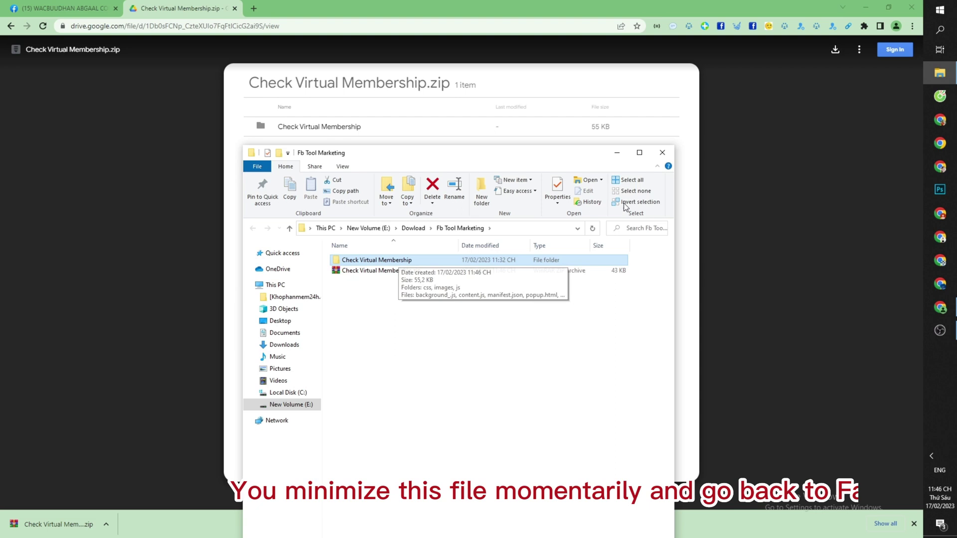
# Minimize Explorer, return to the Facebook tab, and open Chrome's Extensions page via More tools
pyautogui.click(613, 153)
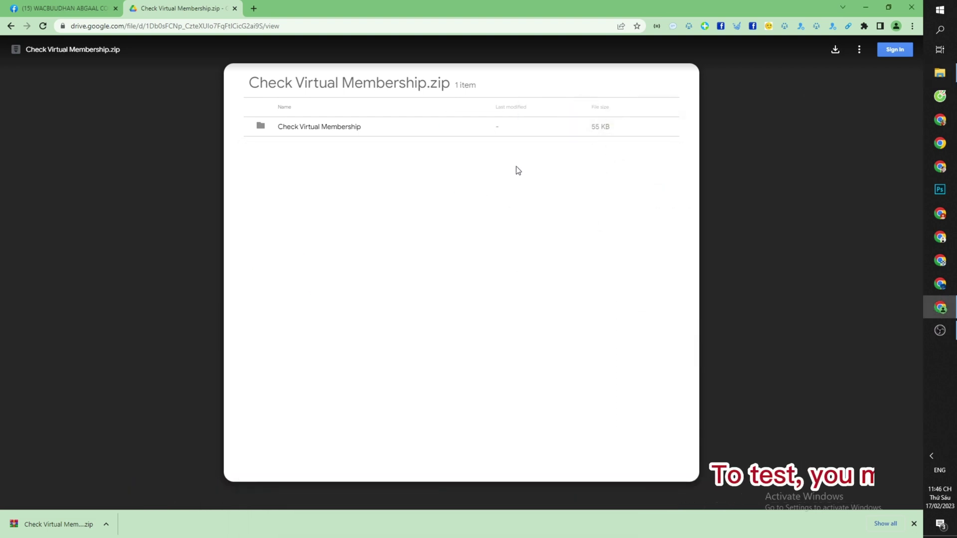
pyautogui.click(95, 7)
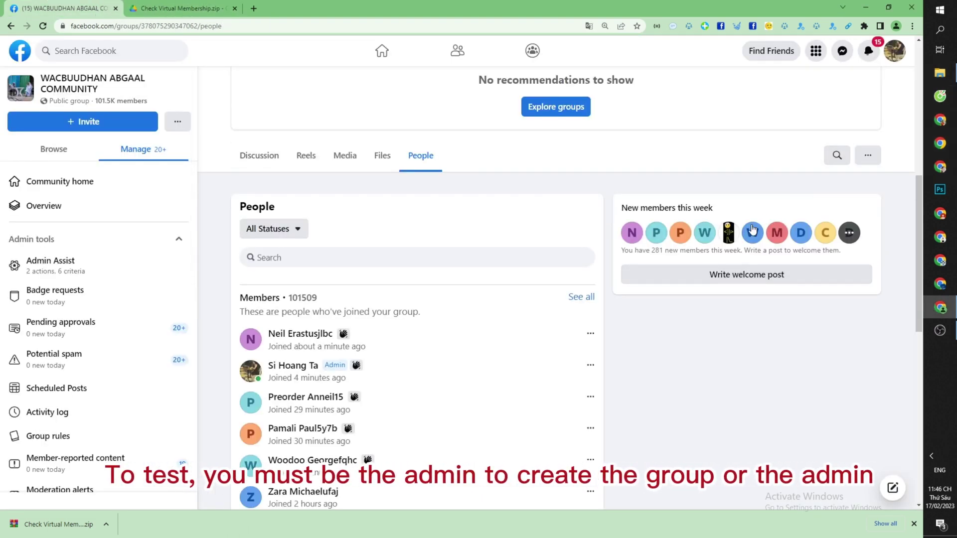
pyautogui.click(913, 26)
pyautogui.moveTo(866, 168)
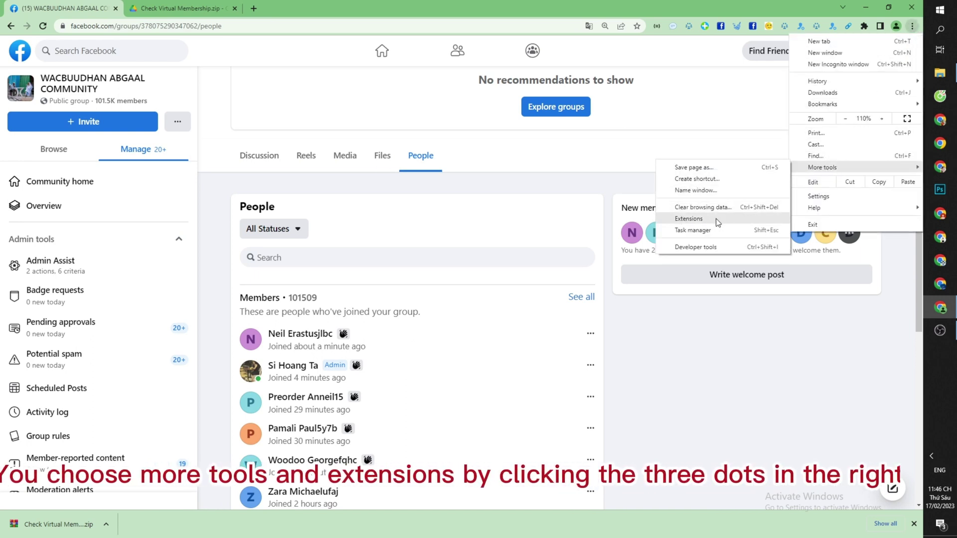
pyautogui.click(689, 218)
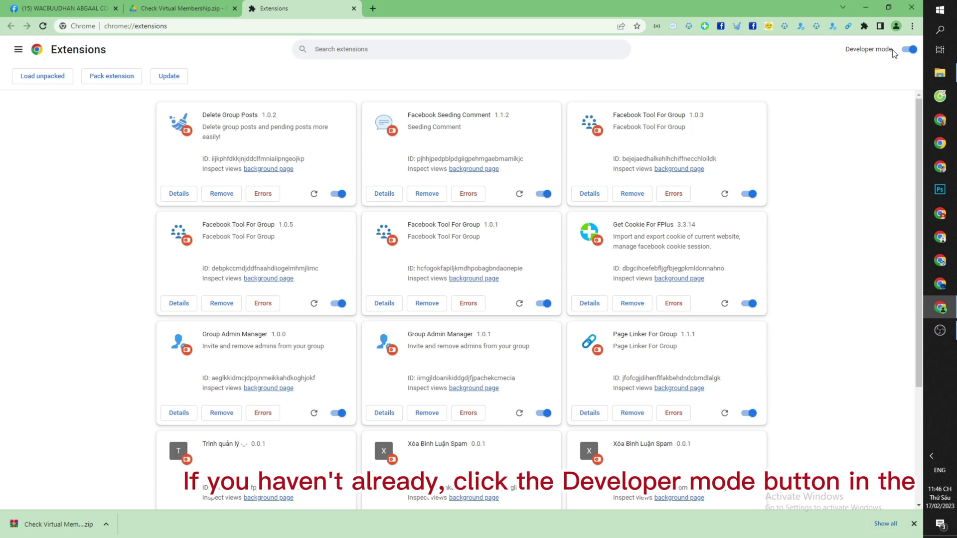
# With Developer mode on, drag the extracted Check Virtual Membership folder in to load version 0.0.1
pyautogui.click(908, 50)
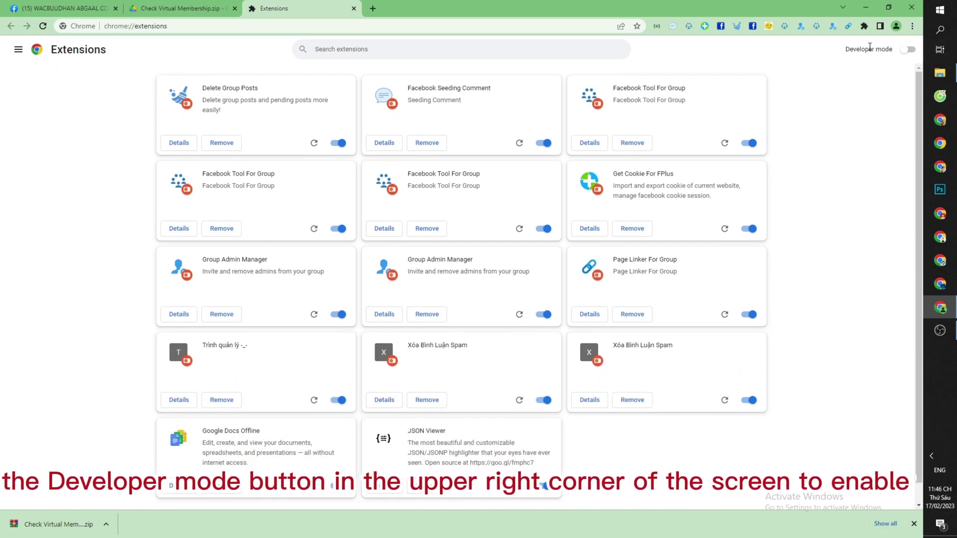
pyautogui.moveTo(871, 59); pyautogui.dragTo(892, 50)
pyautogui.click(907, 50)
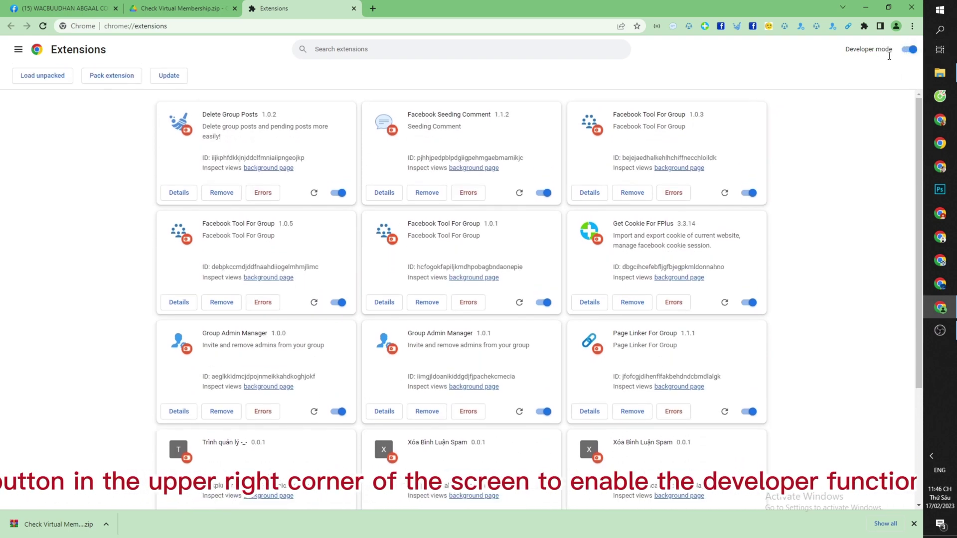
pyautogui.click(941, 75)
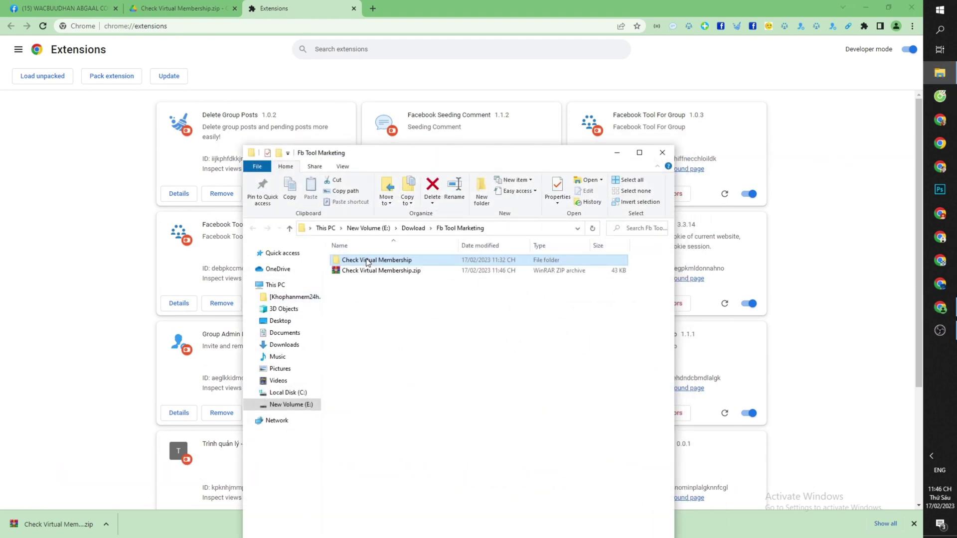
pyautogui.click(371, 282)
pyautogui.moveTo(393, 260); pyautogui.dragTo(396, 118)
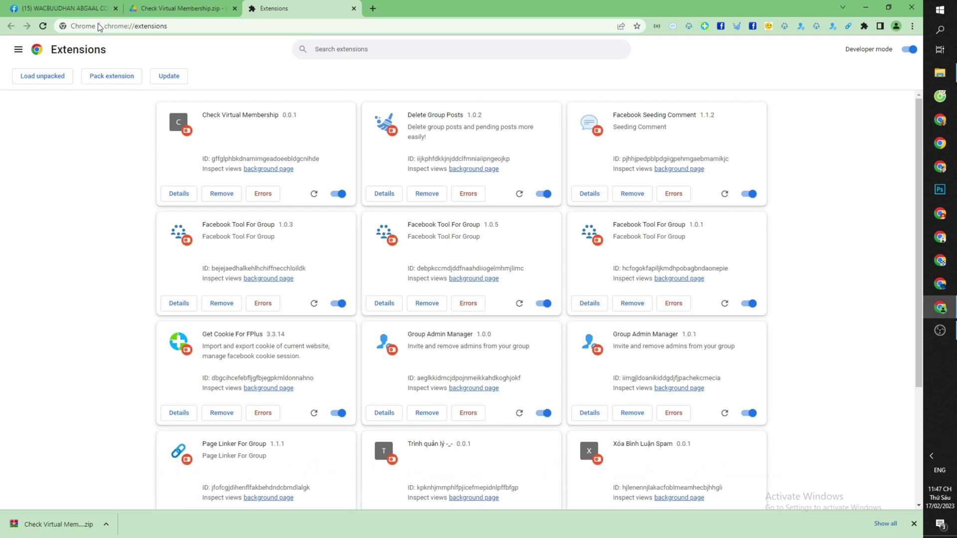
# Pin Check Virtual Membership to Chrome's toolbar on the Facebook tab and open its UID Group popup
pyautogui.click(89, 9)
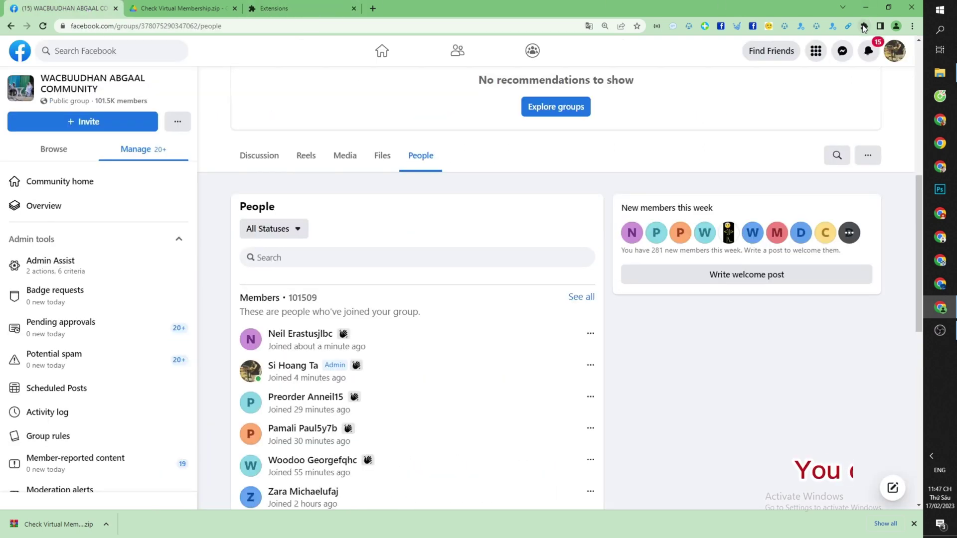
pyautogui.click(864, 27)
pyautogui.click(864, 27)
pyautogui.click(864, 26)
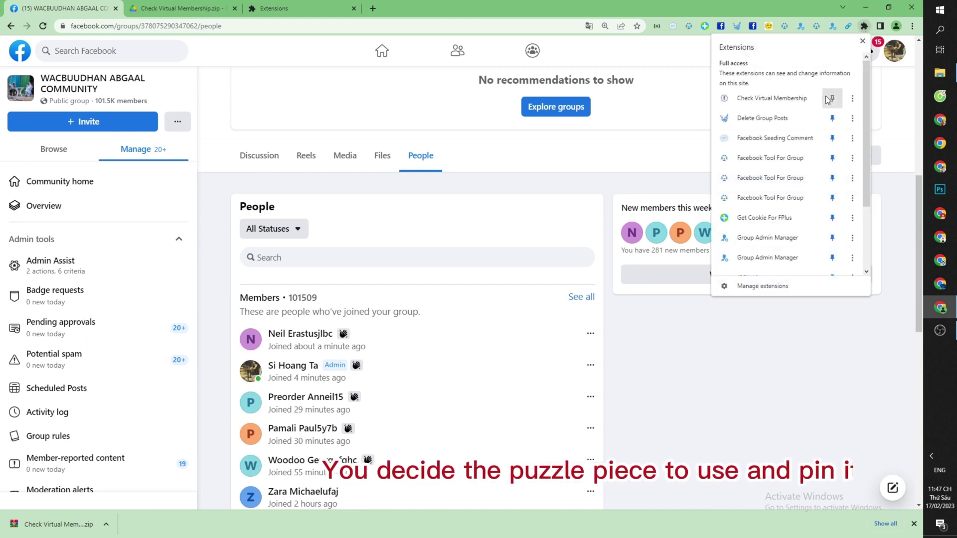
pyautogui.click(830, 98)
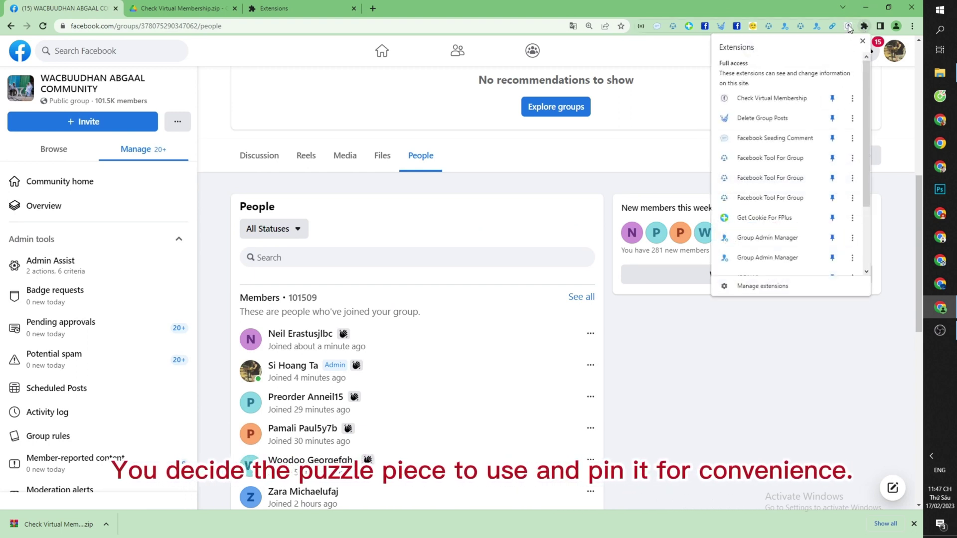
pyautogui.click(848, 26)
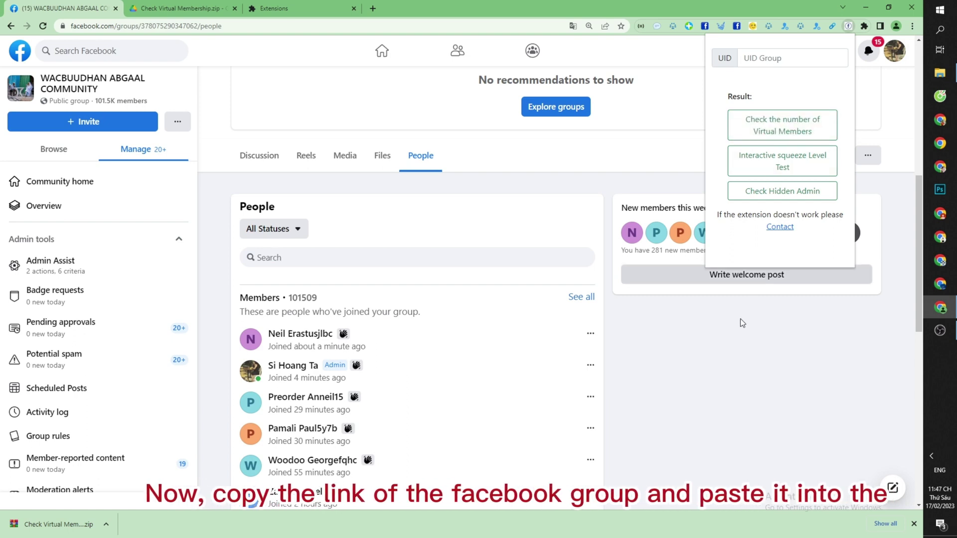
# Copy the group's ID from the Facebook page address
pyautogui.click(729, 348)
pyautogui.click(173, 26)
pyautogui.doubleClick(190, 26)
pyautogui.hotkey('ctrl', 'c')
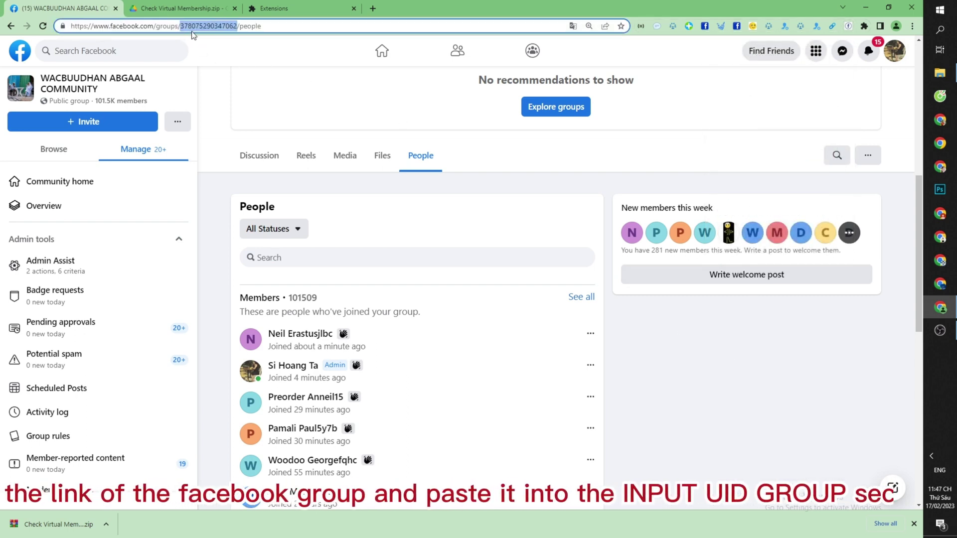
pyautogui.rightClick(189, 27)
pyautogui.click(214, 80)
pyautogui.rightClick(220, 29)
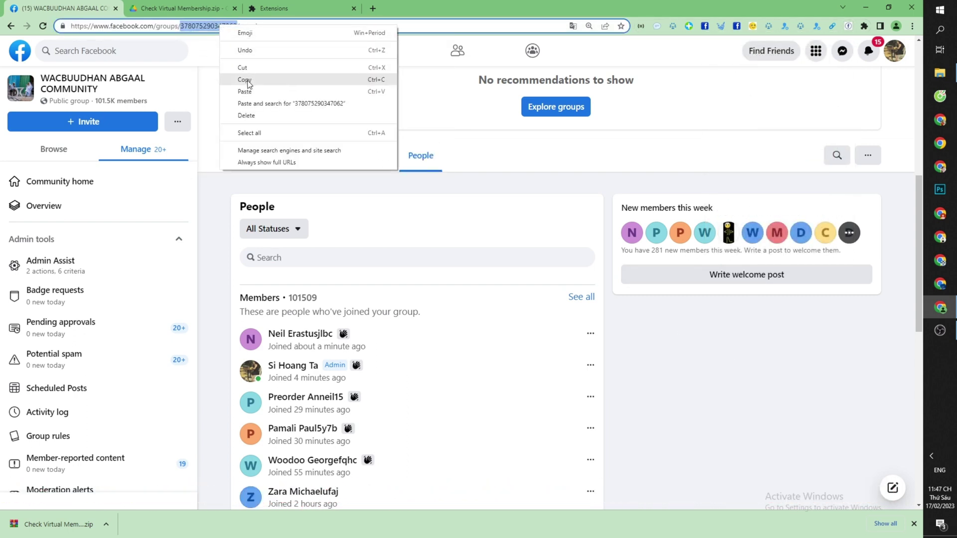
pyautogui.click(244, 79)
# Paste the group ID into the extension's UID Group field and run the check, yielding 4619 virtual members
pyautogui.click(847, 26)
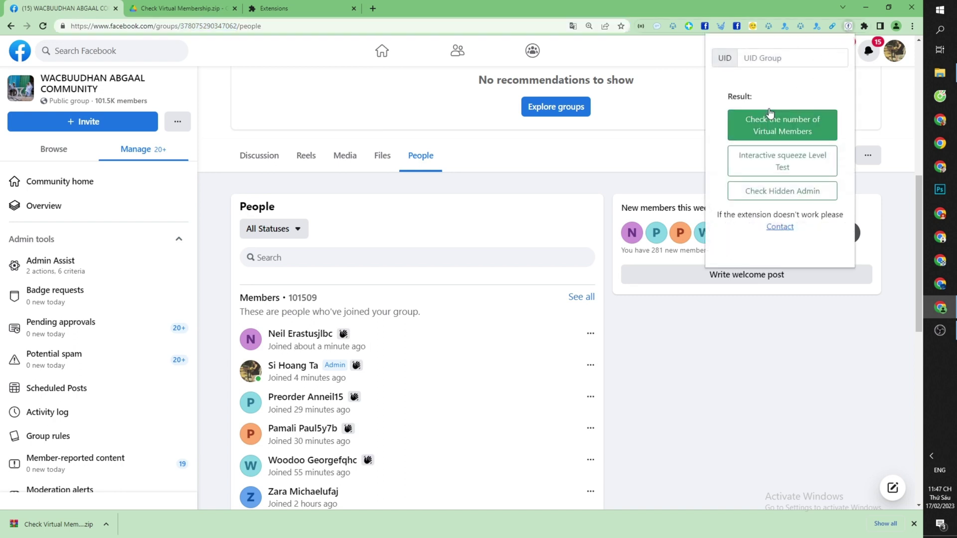
pyautogui.click(761, 60)
pyautogui.rightClick(760, 62)
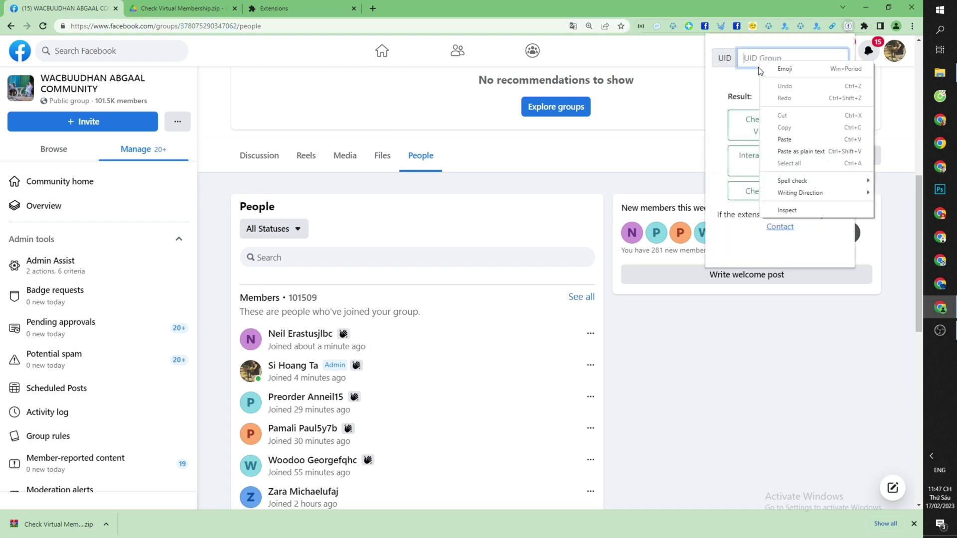
pyautogui.click(785, 140)
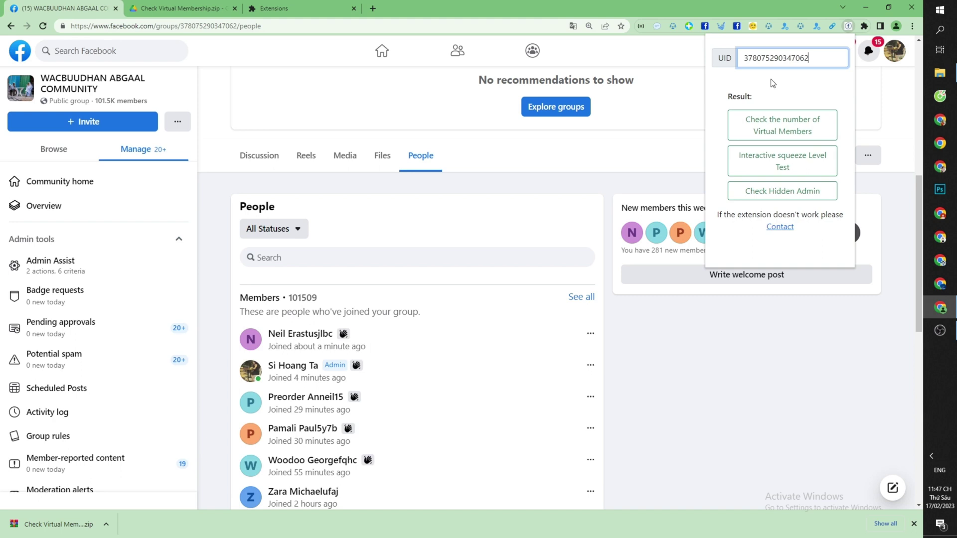
pyautogui.click(787, 129)
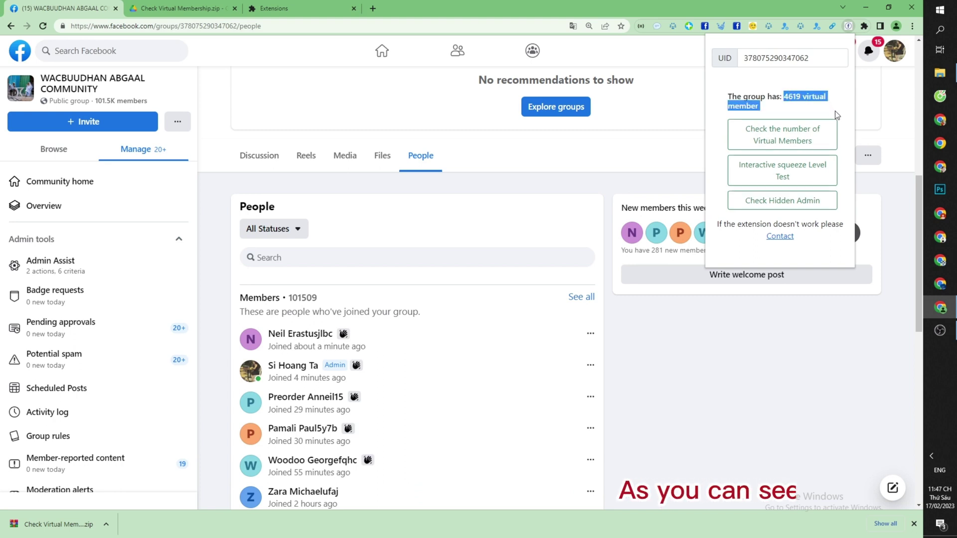
pyautogui.tripleClick(749, 110)
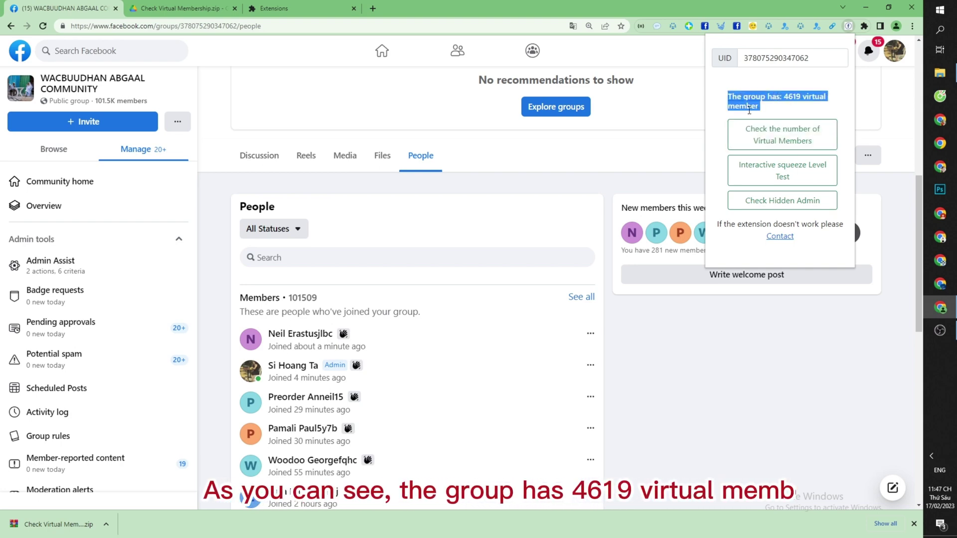
# Dismiss the Check Virtual Membership popup and return to the top of the group page
pyautogui.click(767, 347)
pyautogui.scroll(-3, 442, 231)
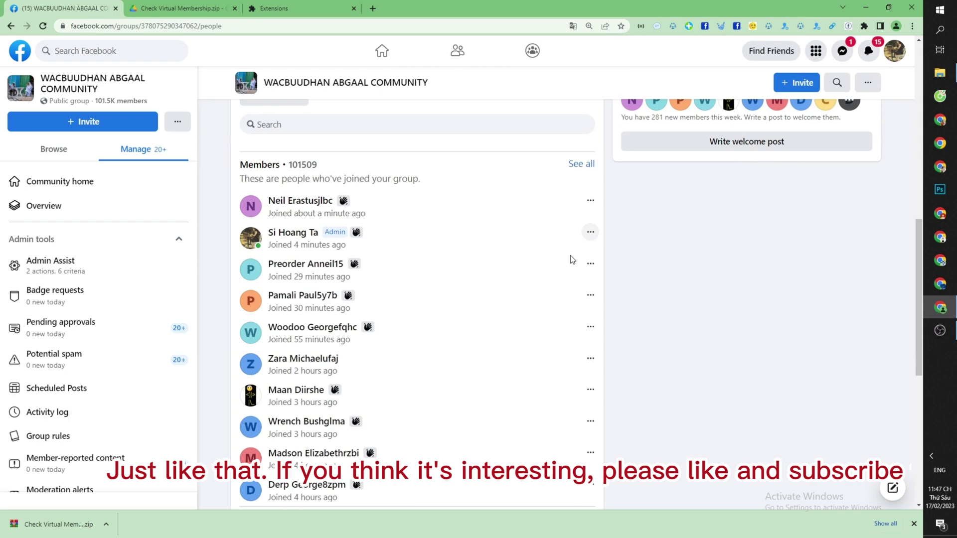
pyautogui.scroll(5, 561, 242)
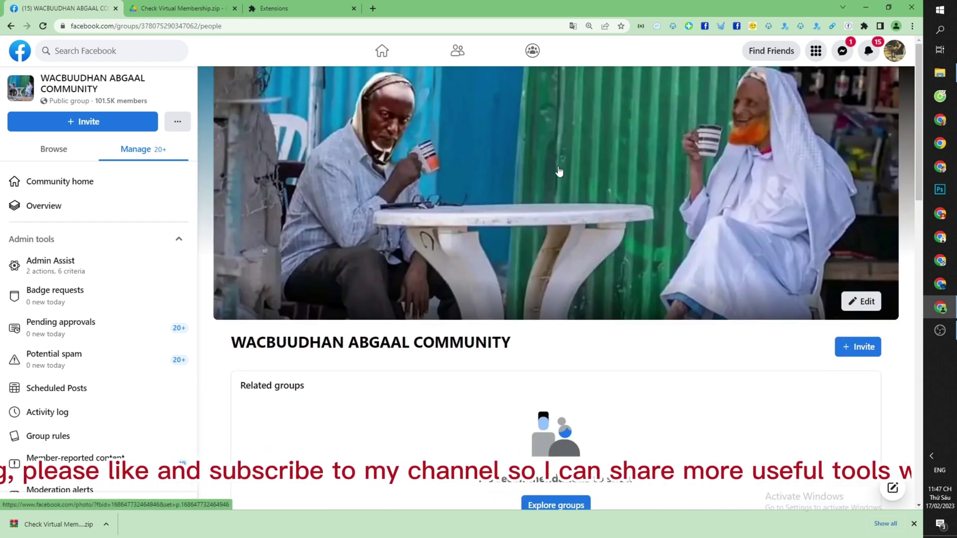
pyautogui.click(939, 330)
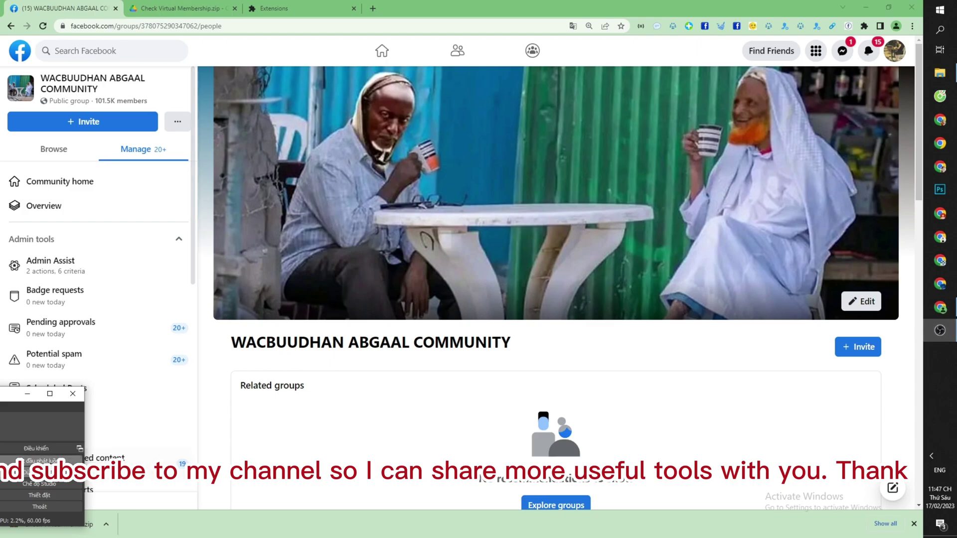